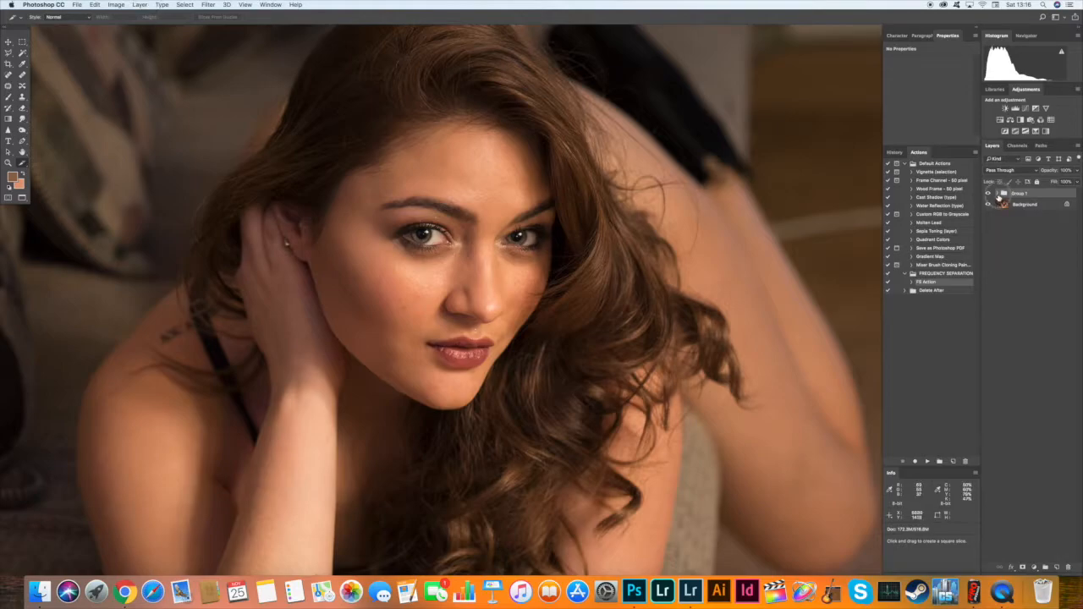
# Rename the layer group as Frequency Separation.
pyautogui.doubleClick(1018, 193)
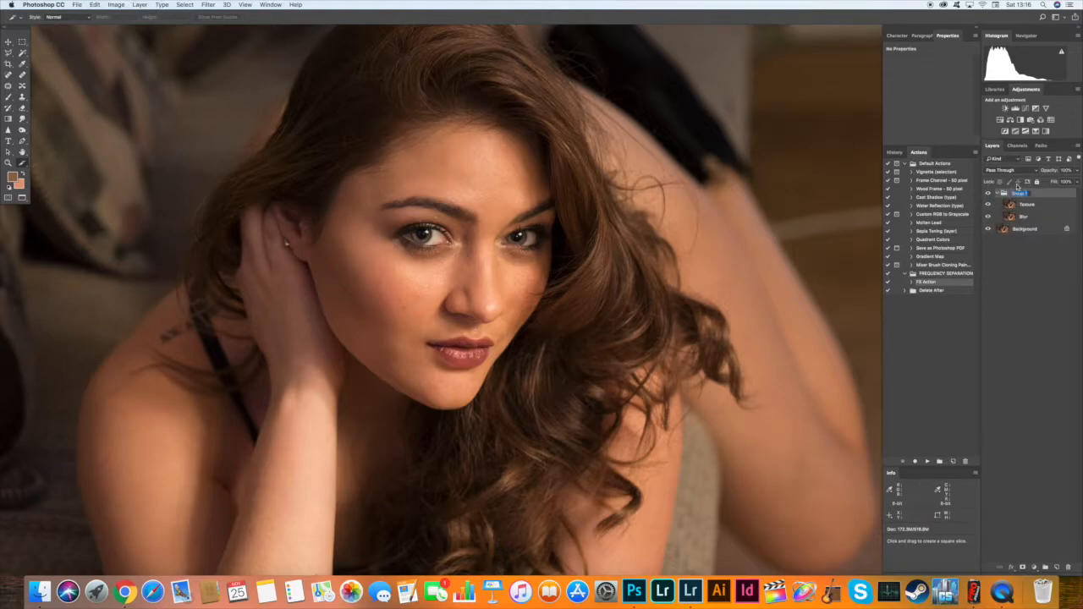
pyautogui.write('Frequency Separation')
pyautogui.press('Return')
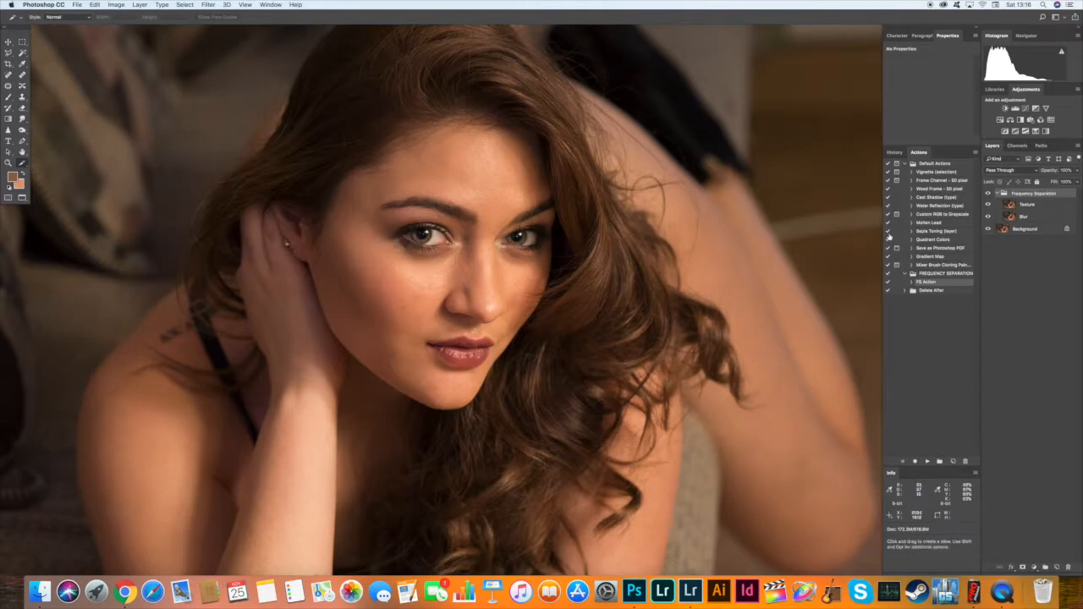
# Hide the Texture layer and apply a Gaussian Blur with a radius of about 7 pixels to the Blur layer.
pyautogui.click(988, 205)
pyautogui.click(1019, 217)
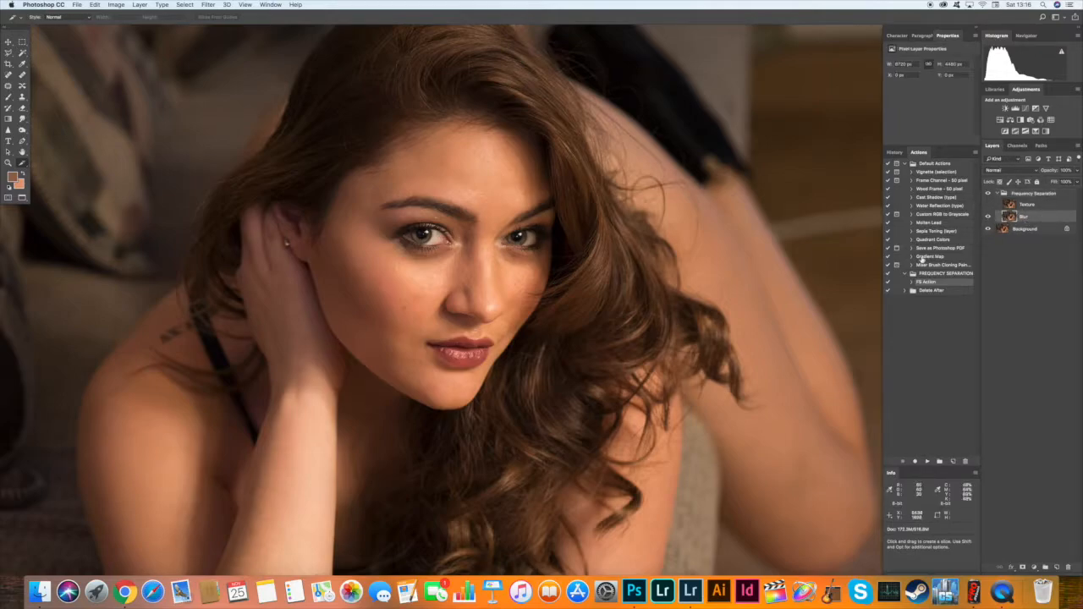
pyautogui.click(208, 5)
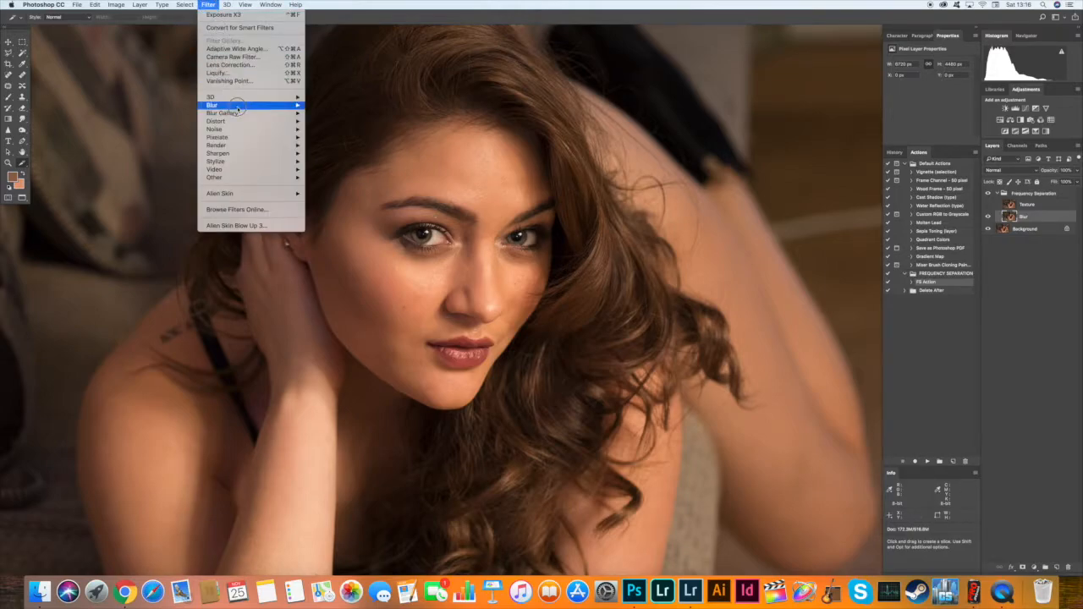
pyautogui.moveTo(242, 107)
pyautogui.click(342, 137)
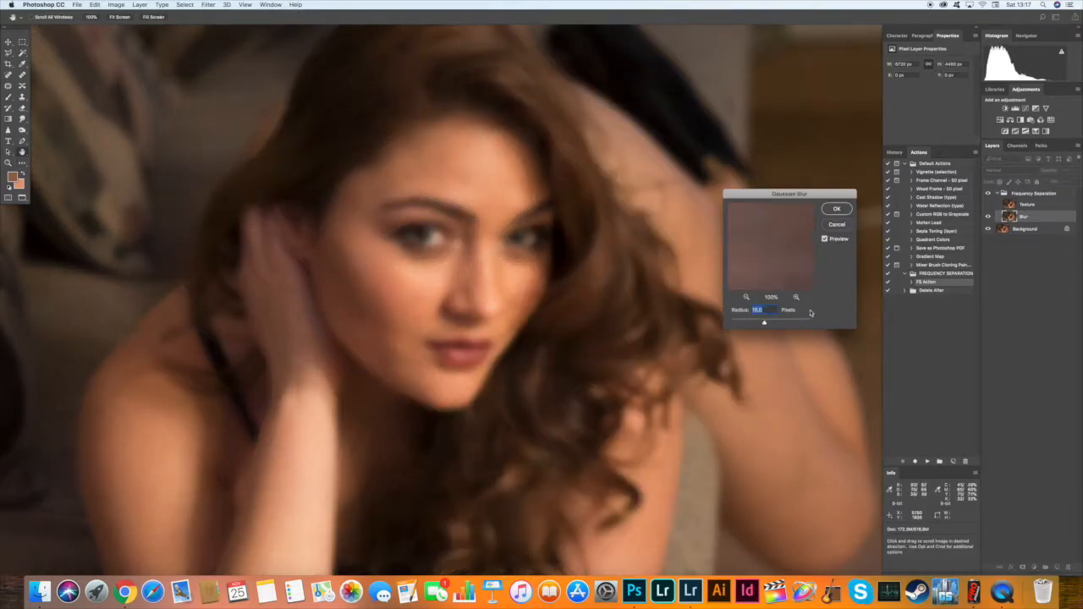
pyautogui.moveTo(764, 323); pyautogui.dragTo(754, 325)
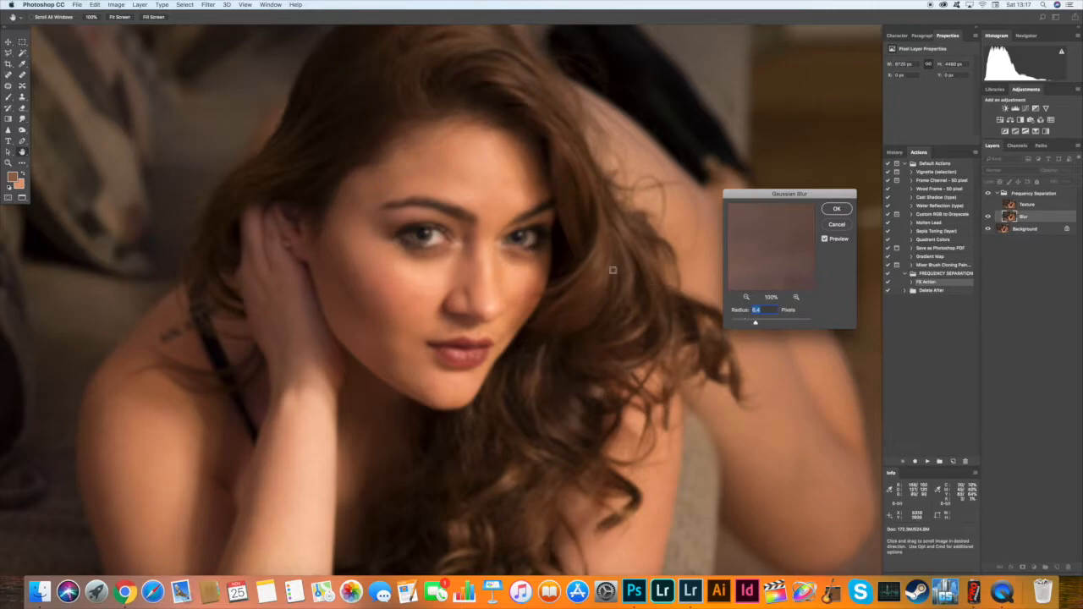
pyautogui.press('super+equal')
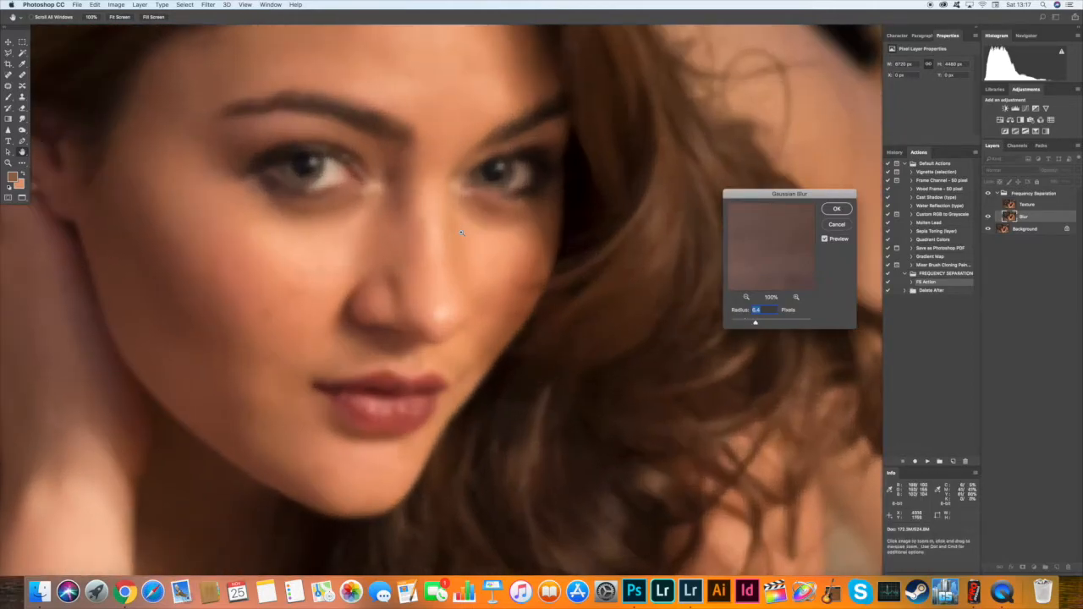
pyautogui.moveTo(754, 325); pyautogui.dragTo(704, 327)
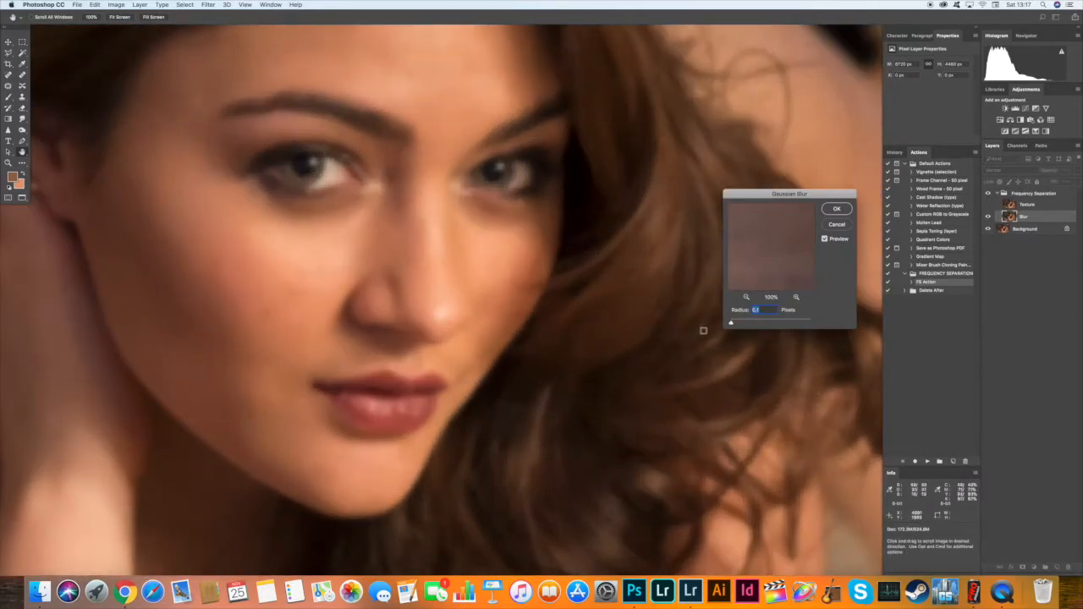
pyautogui.moveTo(732, 321); pyautogui.dragTo(756, 325)
pyautogui.moveTo(758, 324); pyautogui.dragTo(759, 325)
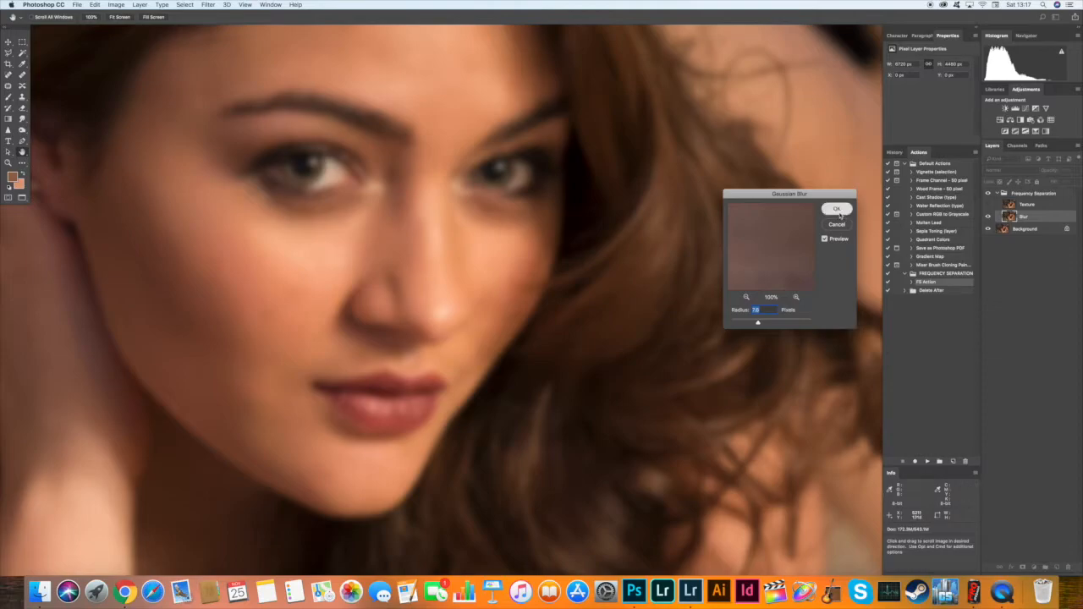
pyautogui.click(838, 211)
# Show the Texture layer again and make it the active layer.
pyautogui.click(988, 216)
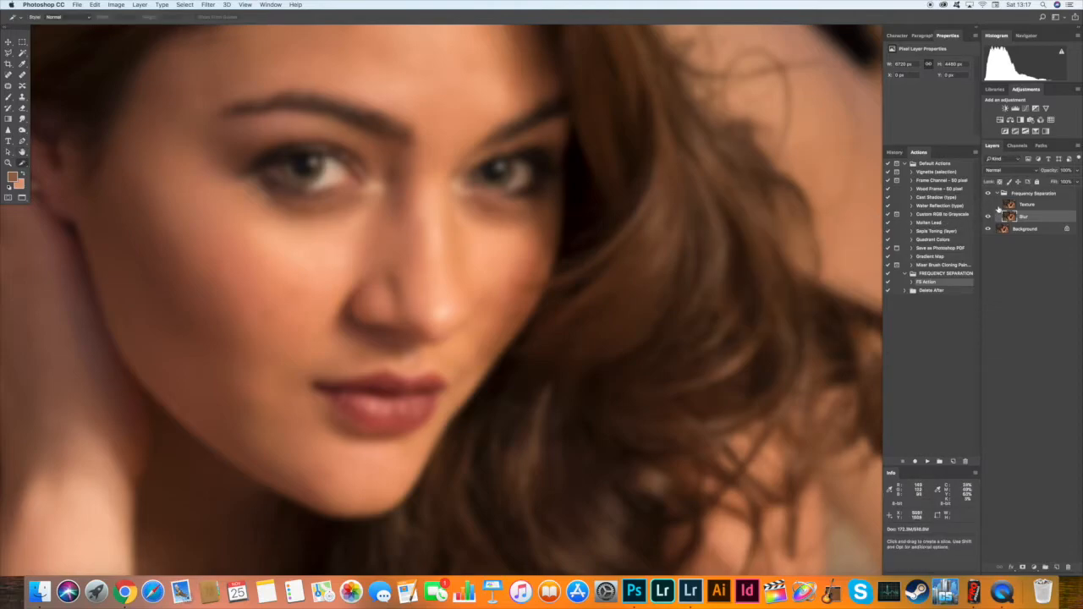
pyautogui.click(987, 204)
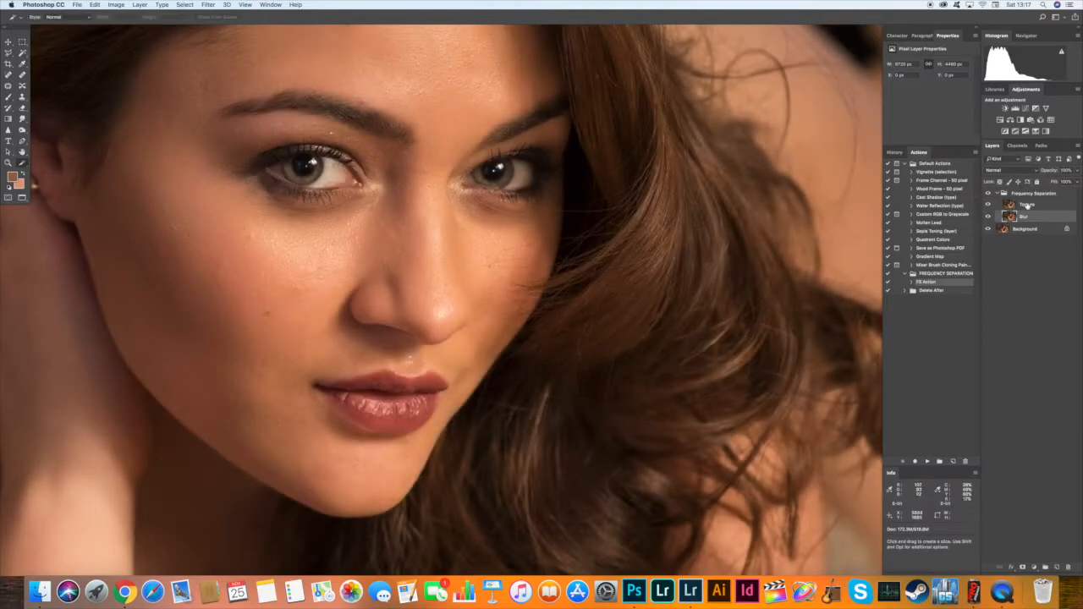
pyautogui.click(1027, 205)
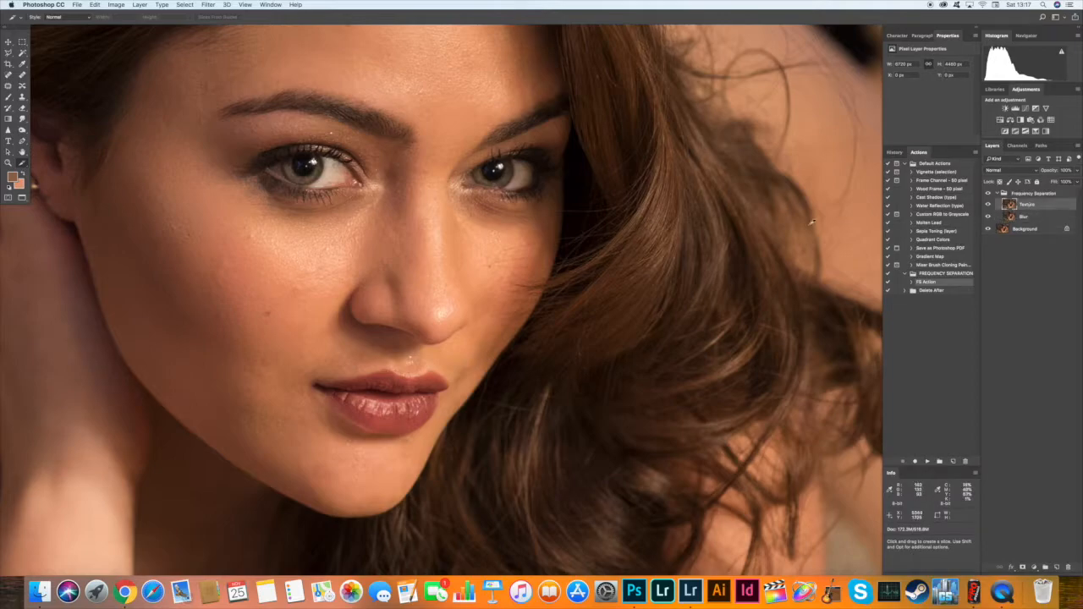
# Use Apply Image on the Texture layer with the Blur layer as source, Subtract blending, scale 2 and offset 128.
pyautogui.click(116, 5)
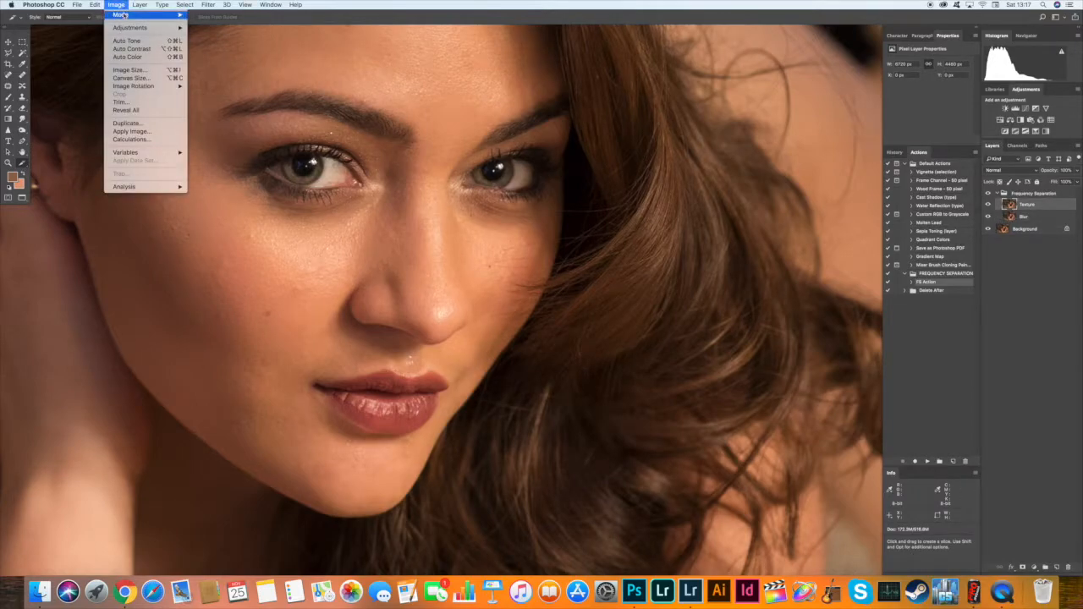
pyautogui.click(131, 131)
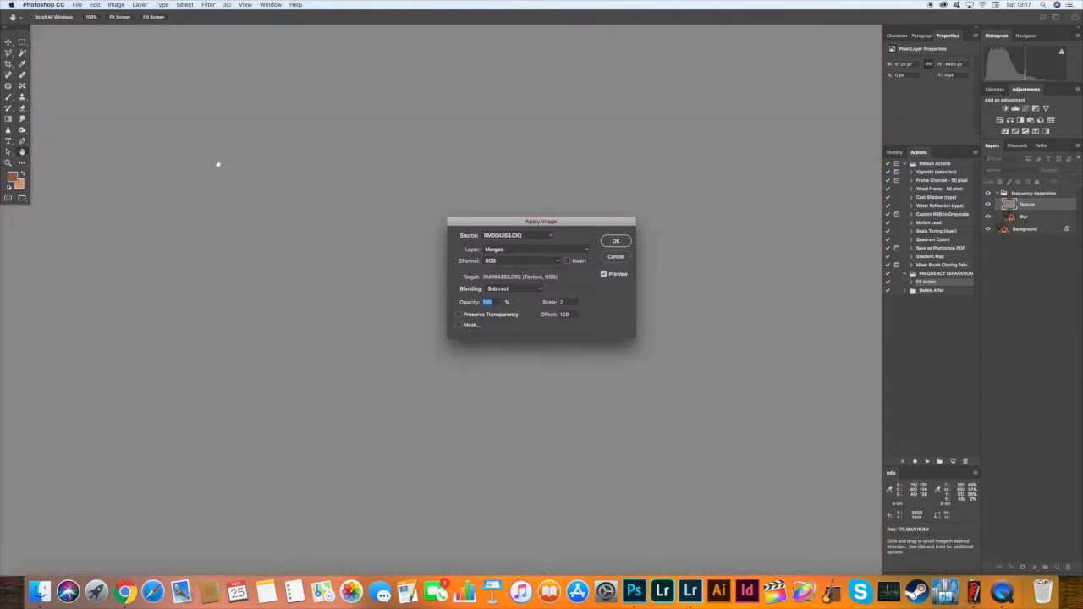
pyautogui.click(510, 251)
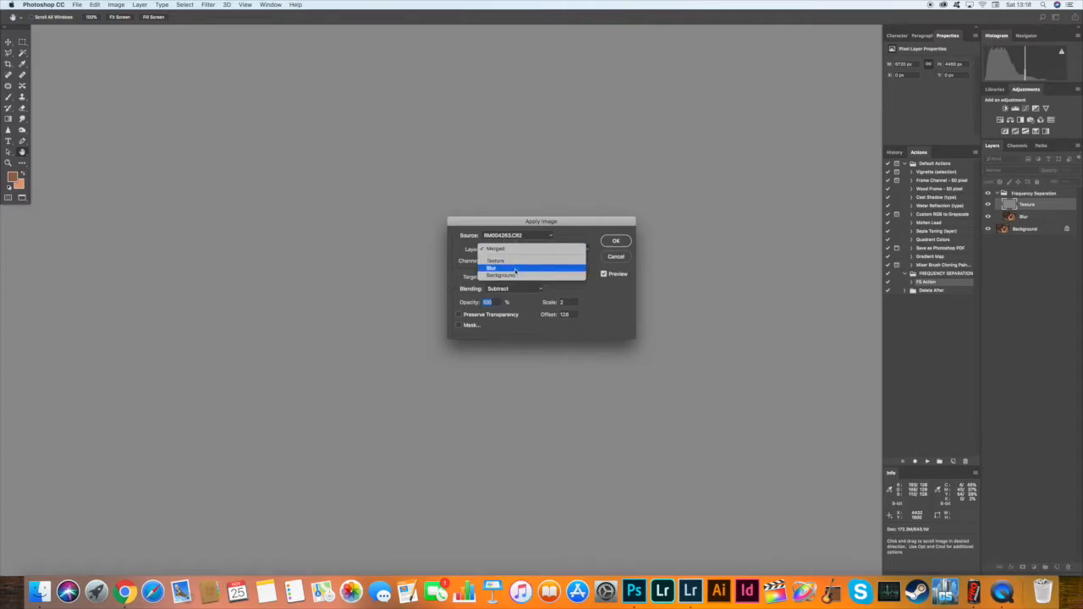
pyautogui.click(515, 269)
pyautogui.click(516, 288)
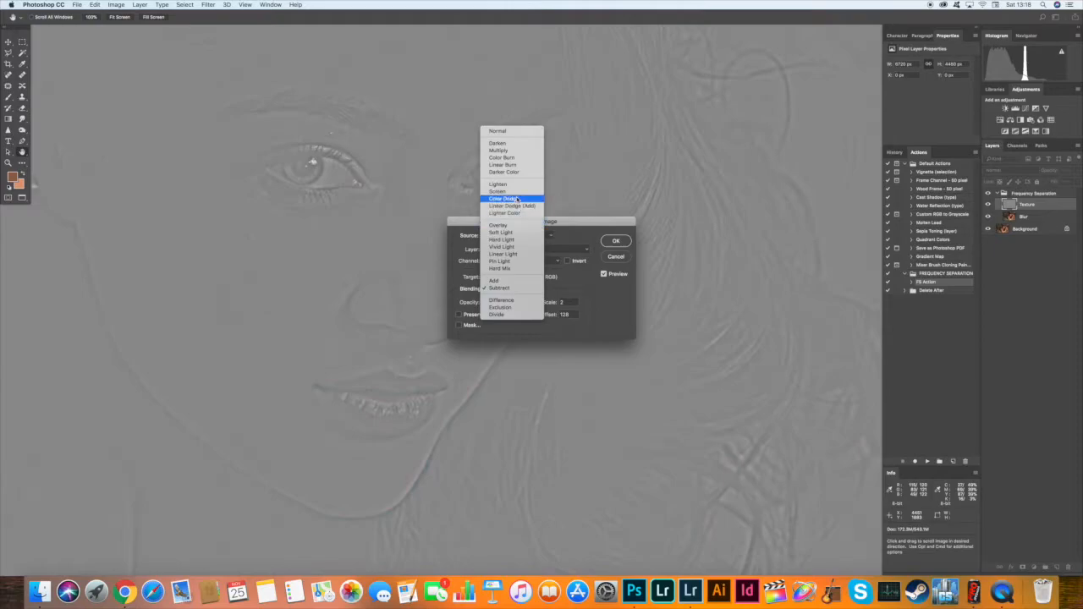
pyautogui.click(511, 290)
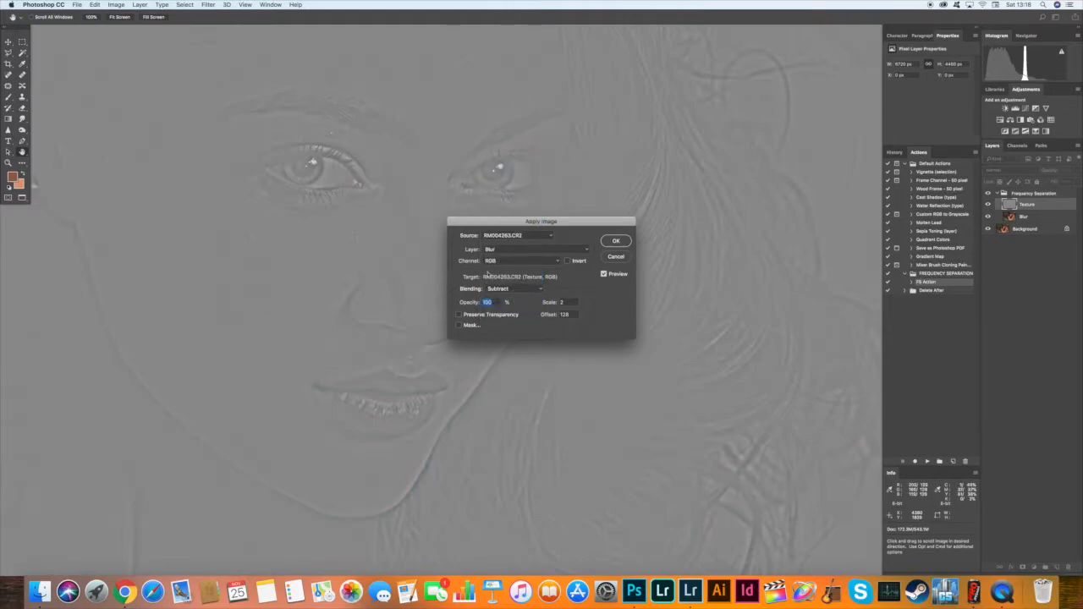
pyautogui.moveTo(539, 222); pyautogui.dragTo(498, 237)
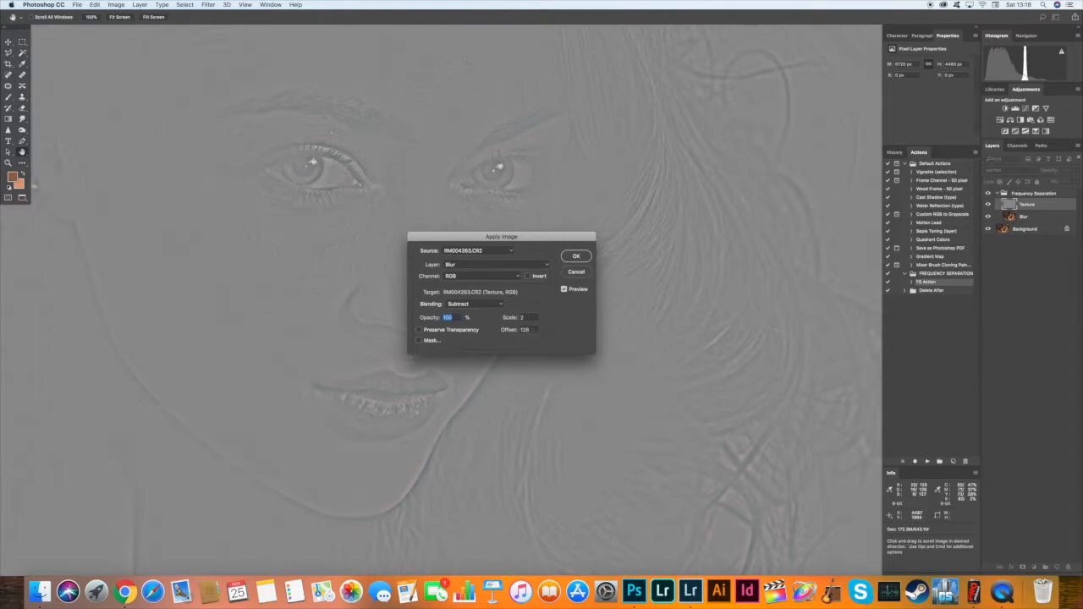
pyautogui.click(574, 261)
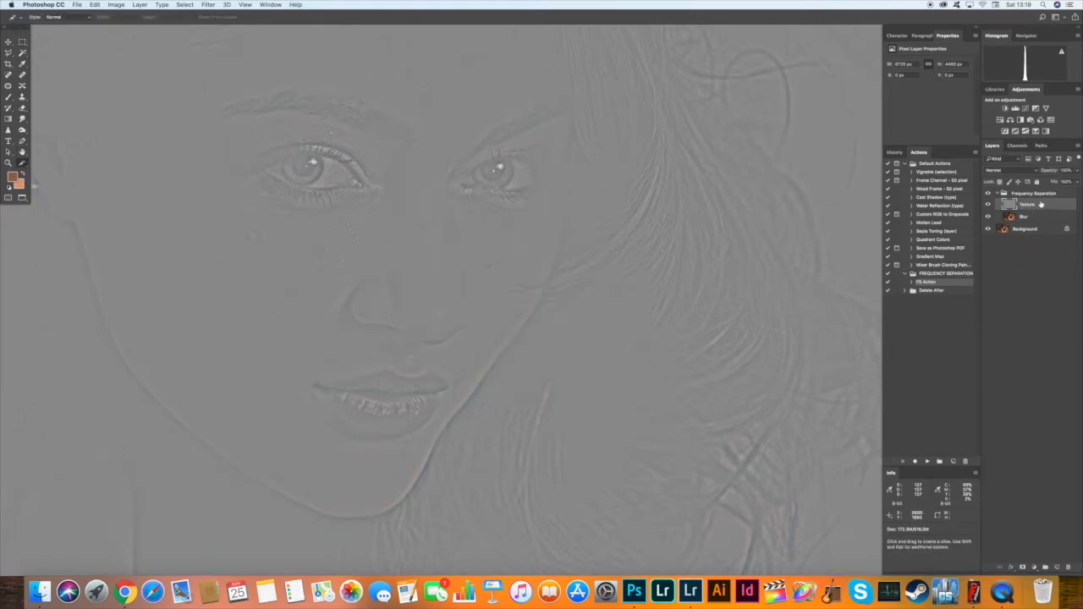
# Set the Texture layer's blend mode to Linear Light.
pyautogui.click(1012, 172)
pyautogui.click(1011, 174)
pyautogui.click(1011, 173)
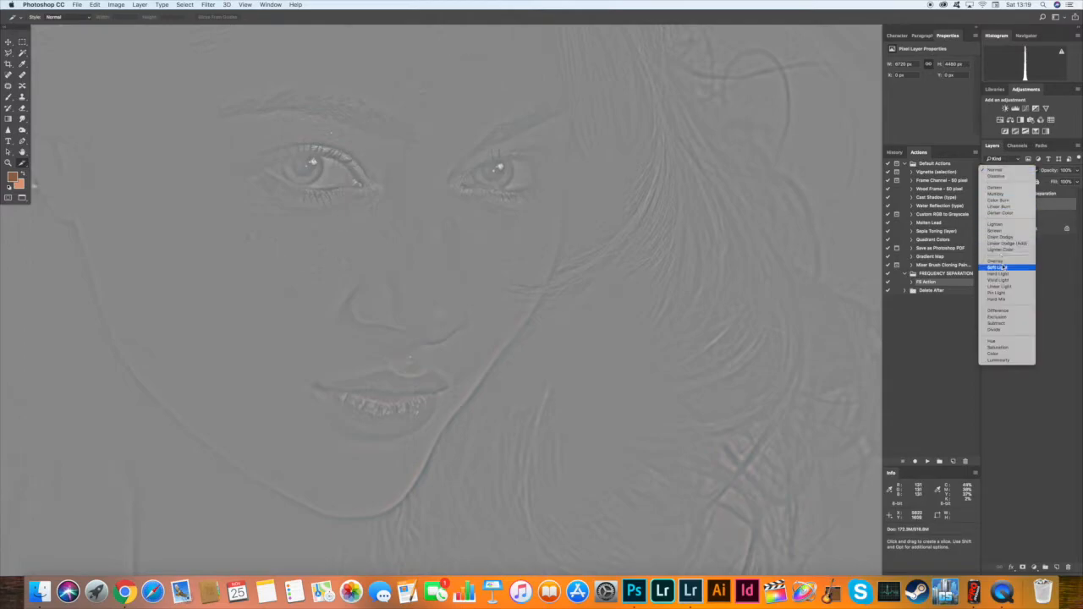
pyautogui.click(998, 286)
# Give the Frequency Separation group a green colour label.
pyautogui.click(1013, 196)
pyautogui.rightClick(1014, 197)
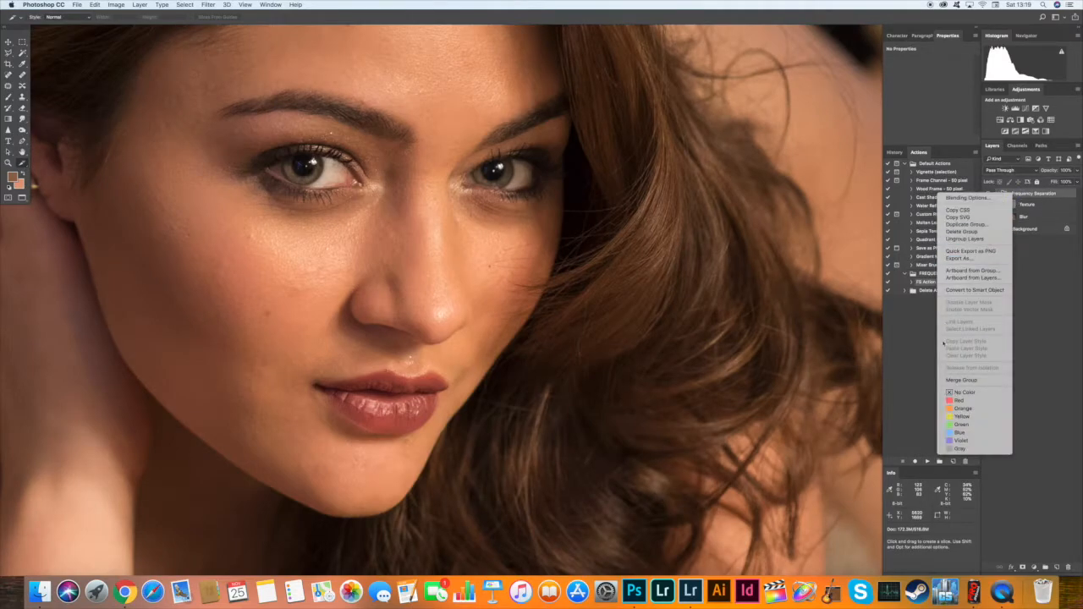
pyautogui.click(962, 424)
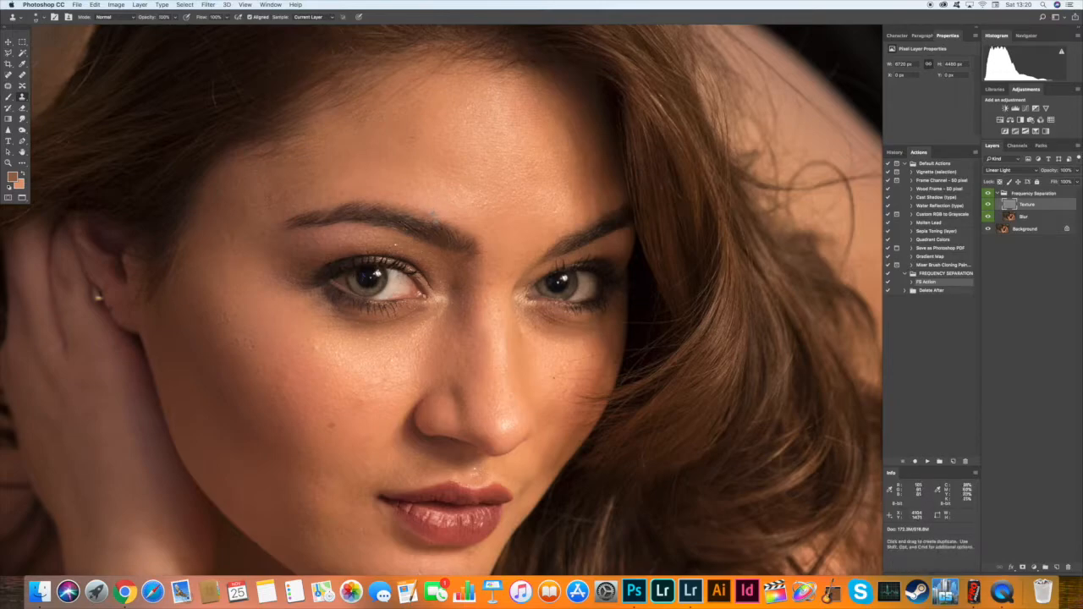
# Clean up the small skin blemishes across the face on the Texture layer with the Clone Stamp.
pyautogui.click(452, 210)
pyautogui.scroll(-2, 378, 512)
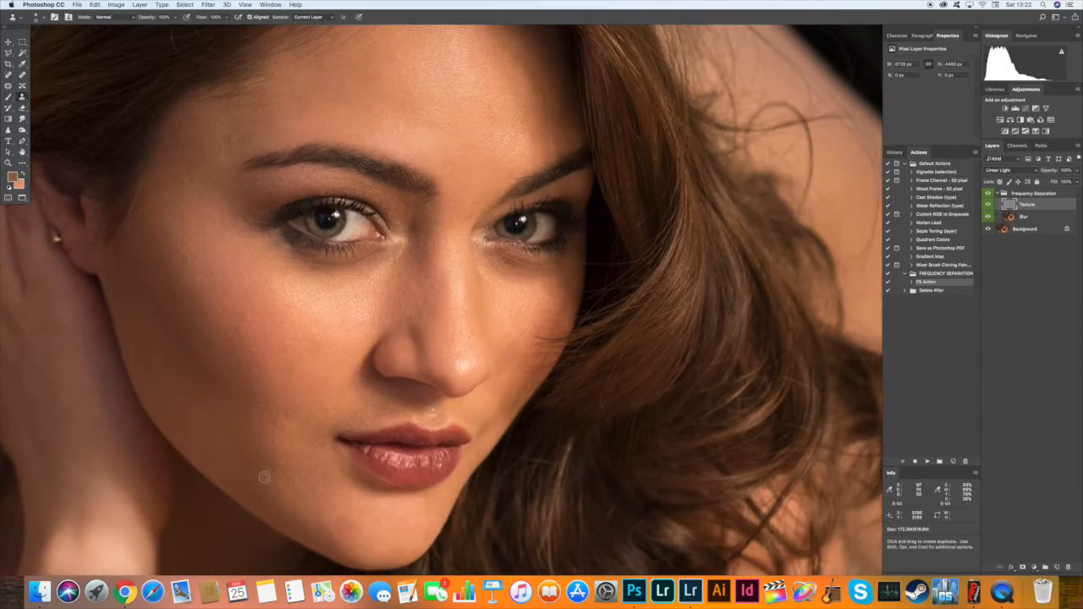
pyautogui.hscroll(-3, 261, 466)
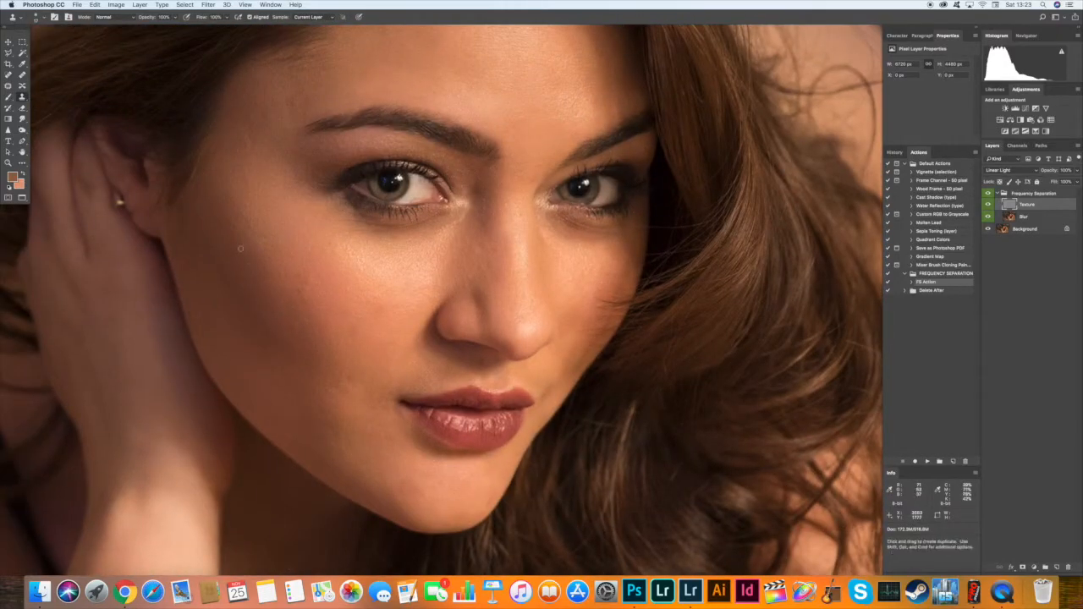
pyautogui.scroll(-10, 519, 330)
pyautogui.scroll(10, 519, 330)
pyautogui.scroll(-2, 551, 317)
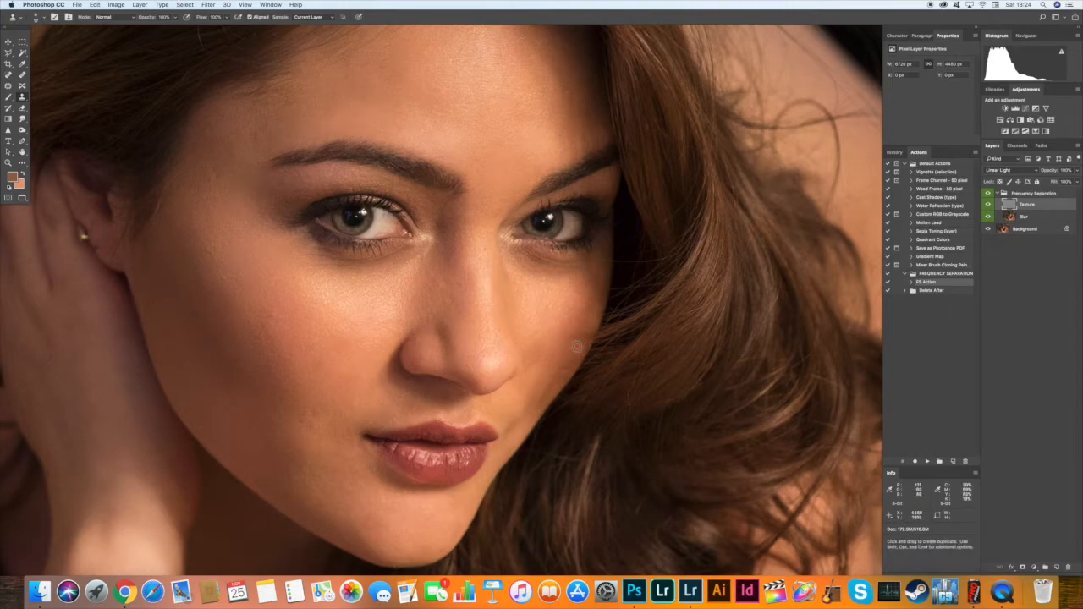
pyautogui.hscroll(2, 550, 313)
# Lasso part of the forehead on the Blur layer and smooth it with a Gaussian Blur.
pyautogui.click(1030, 218)
pyautogui.rightClick(8, 53)
pyautogui.click(38, 52)
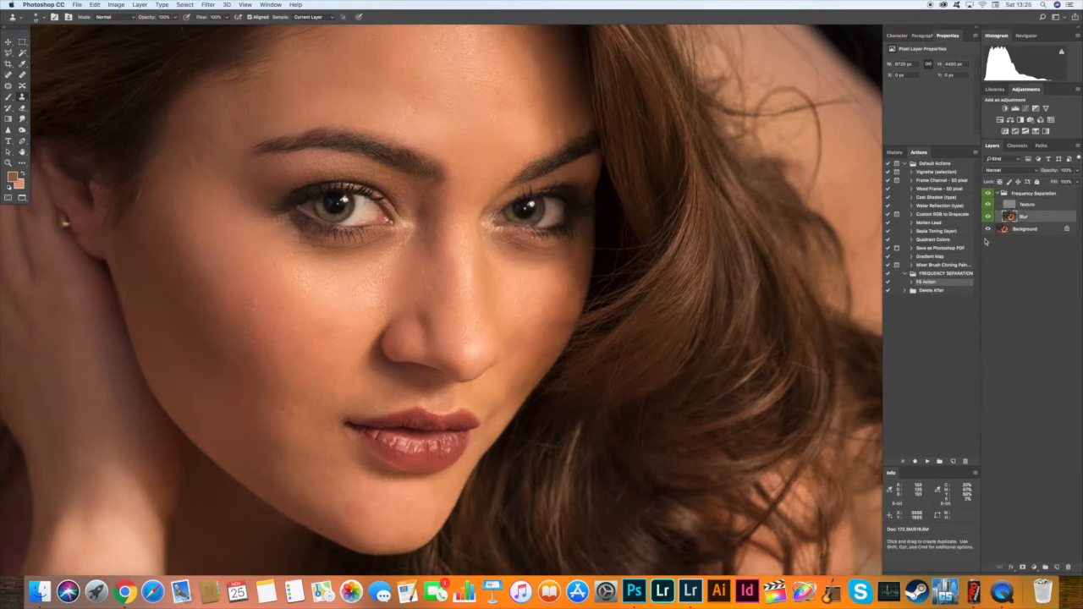
pyautogui.hscroll(-4, 254, 212)
pyautogui.hscroll(3, 253, 212)
pyautogui.moveTo(233, 78)
pyautogui.mouseDown()
pyautogui.moveTo(306, 429)
pyautogui.moveTo(234, 81)
pyautogui.mouseUp()
pyautogui.press('super+alt+f')
pyautogui.moveTo(756, 321)
pyautogui.mouseDown()
pyautogui.moveTo(810, 324)
pyautogui.moveTo(761, 323)
pyautogui.mouseUp()
pyautogui.click(825, 240)
pyautogui.click(825, 240)
pyautogui.click(836, 209)
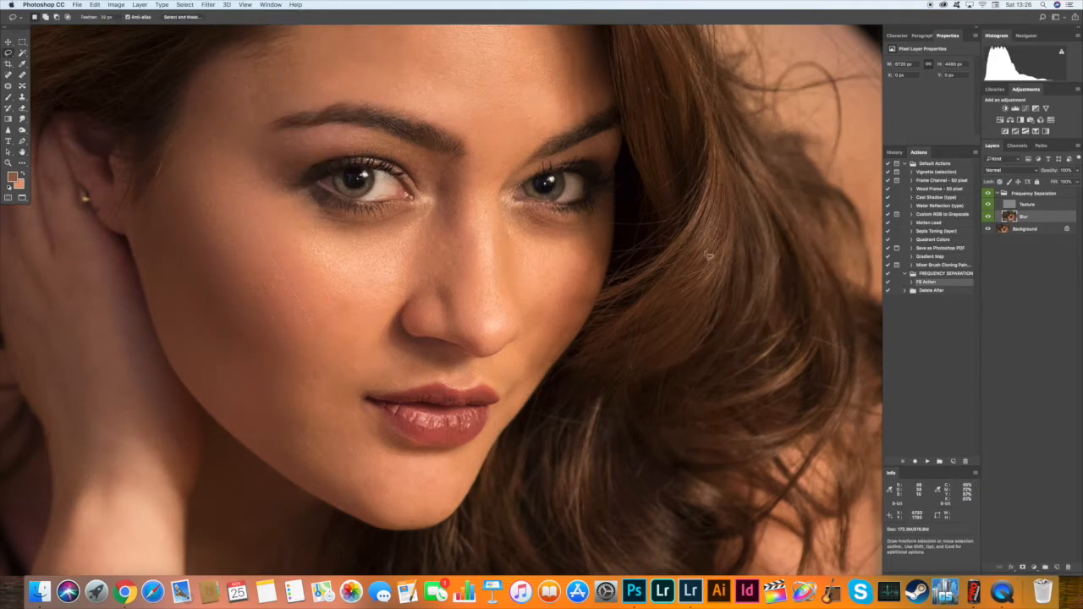
pyautogui.press('super+d')
# Lasso the skin beside the nose and reapply the last blur filter to it.
pyautogui.scroll(3, 423, 270)
pyautogui.moveTo(434, 252); pyautogui.dragTo(440, 253)
pyautogui.click(208, 5)
pyautogui.click(251, 14)
pyautogui.press('super+d')
# Lasso further skin areas on the cheek, forehead, nose and beside the mouth, and soften each on the Blur layer.
pyautogui.moveTo(335, 425); pyautogui.dragTo(398, 369)
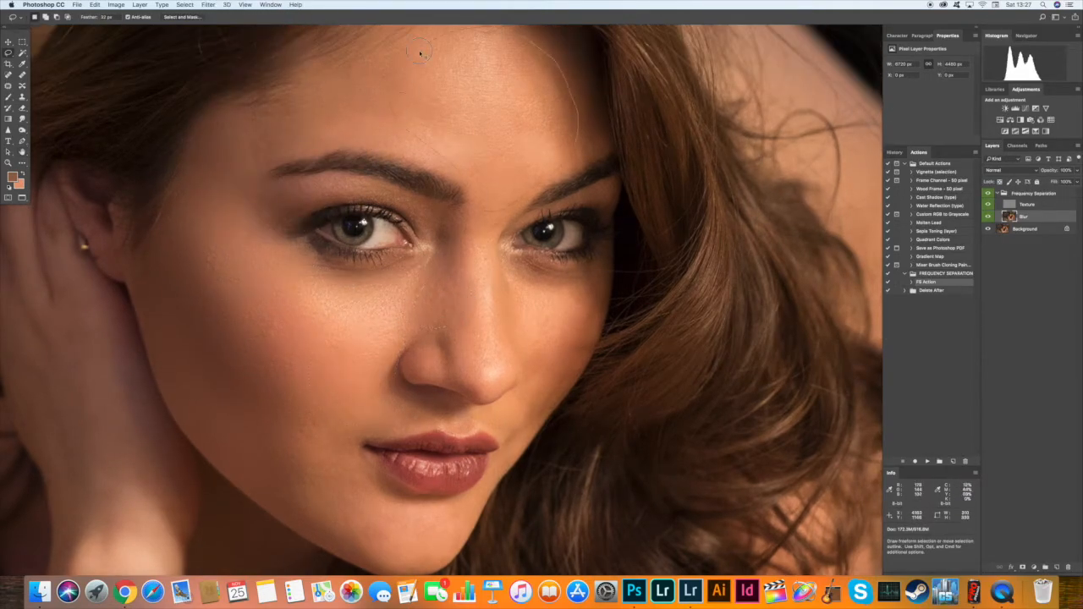
pyautogui.scroll(5, 440, 254)
pyautogui.press('super+d')
pyautogui.scroll(-6, 474, 296)
pyautogui.hscroll(2, 474, 297)
pyautogui.moveTo(461, 220)
pyautogui.mouseDown()
pyautogui.moveTo(472, 229)
pyautogui.moveTo(463, 222)
pyautogui.mouseUp()
pyautogui.scroll(-5, 338, 296)
pyautogui.moveTo(275, 315); pyautogui.dragTo(285, 355)
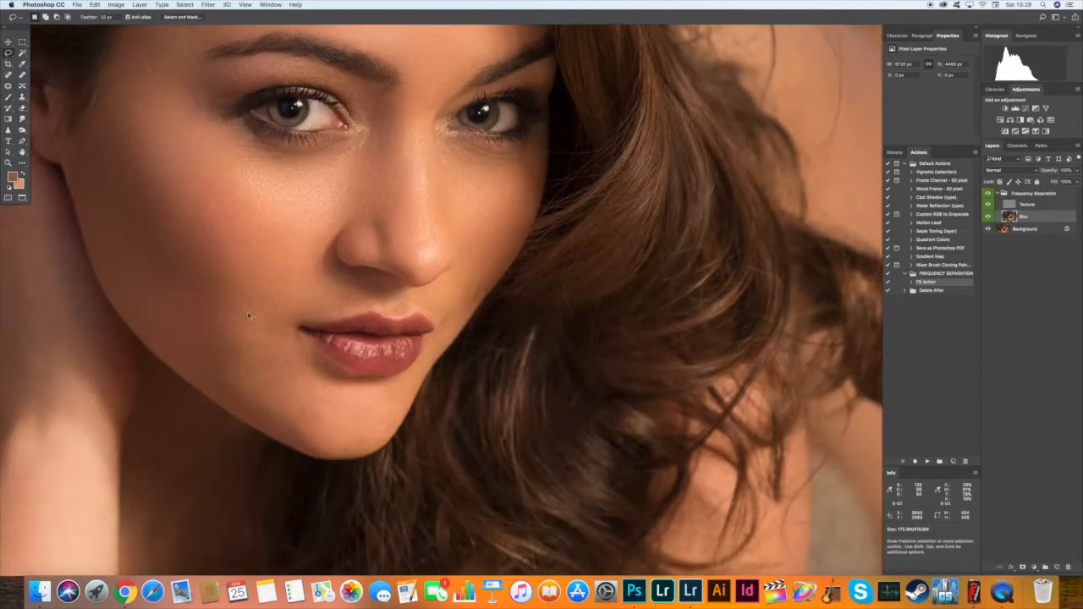
pyautogui.press('super+d')
# Even out the skin tone on the cheek with short Brush strokes on the Blur layer.
pyautogui.scroll(5, 389, 339)
pyautogui.press('b')
pyautogui.press('m')
pyautogui.moveTo(414, 251); pyautogui.dragTo(479, 316)
pyautogui.press('super+d')
pyautogui.press('b')
pyautogui.keyDown('alt'); pyautogui.click(398, 343); pyautogui.keyUp('alt')
pyautogui.moveTo(411, 341)
pyautogui.mouseDown()
pyautogui.moveTo(384, 367)
pyautogui.moveTo(413, 342)
pyautogui.mouseUp()
pyautogui.keyDown('alt'); pyautogui.click(409, 332); pyautogui.keyUp('alt')
# Lasso the cheek edge beside the hair with a 10 px feather and soften its tones on the Blur layer.
pyautogui.click(9, 54)
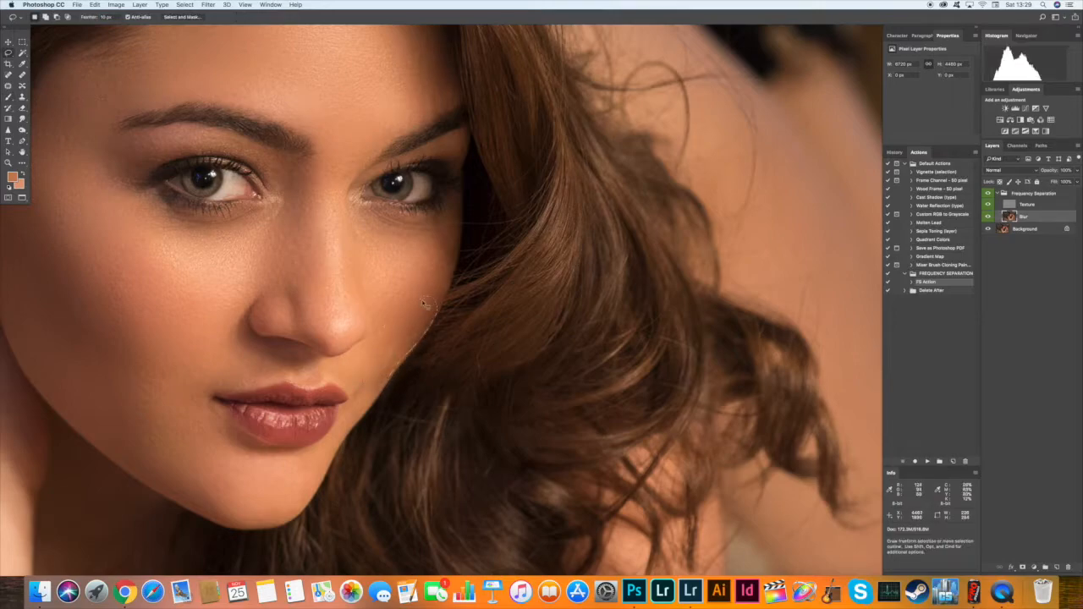
pyautogui.press('super+d')
pyautogui.click(987, 204)
pyautogui.click(22, 119)
pyautogui.click(987, 204)
# Patch the texture flaws at the cheek edge and under the eye on the Texture layer.
pyautogui.click(1027, 204)
pyautogui.press('j')
pyautogui.moveTo(452, 296)
pyautogui.mouseDown()
pyautogui.moveTo(439, 285)
pyautogui.moveTo(413, 314)
pyautogui.mouseUp()
pyautogui.press('super+d')
pyautogui.moveTo(232, 200)
pyautogui.mouseDown()
pyautogui.moveTo(423, 304)
pyautogui.moveTo(268, 282)
pyautogui.moveTo(370, 223)
pyautogui.mouseUp()
# Paint a lighter skin tone under both eyes with the Brush on the Blur layer.
pyautogui.click(1024, 217)
pyautogui.press('b')
pyautogui.rightClick(367, 271)
pyautogui.moveTo(308, 238); pyautogui.dragTo(387, 243)
pyautogui.moveTo(520, 254); pyautogui.dragTo(558, 260)
pyautogui.keyDown('alt'); pyautogui.click(298, 237); pyautogui.keyUp('alt')
pyautogui.moveTo(275, 223); pyautogui.dragTo(295, 225)
# Patch the skin texture near the inner corner of the eye on the Texture layer.
pyautogui.rightClick(22, 129)
pyautogui.click(54, 131)
pyautogui.rightClick(415, 232)
pyautogui.press('j')
pyautogui.moveTo(370, 207); pyautogui.dragTo(372, 224)
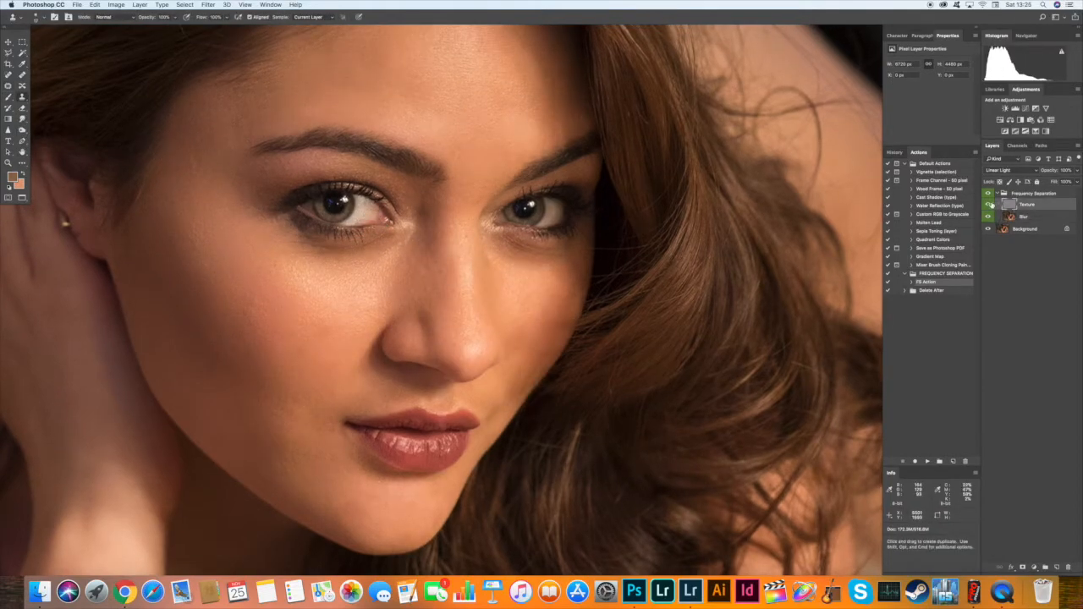
# Select the Blur layer and lasso the shadowed side of the face from temple to jaw with a 32 px feather.
pyautogui.click(987, 204)
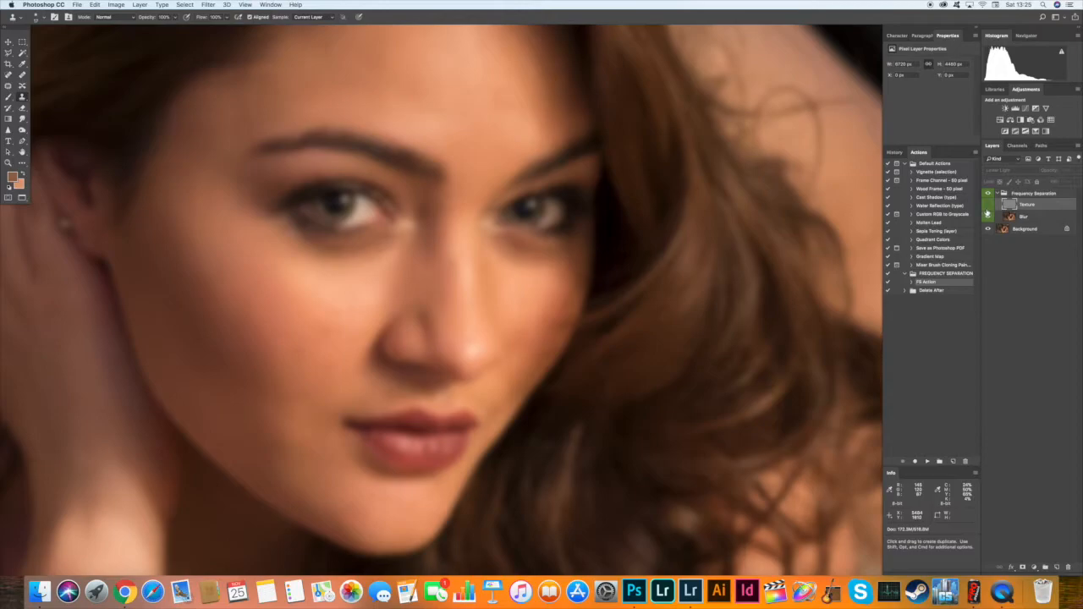
pyautogui.click(987, 205)
pyautogui.click(1025, 218)
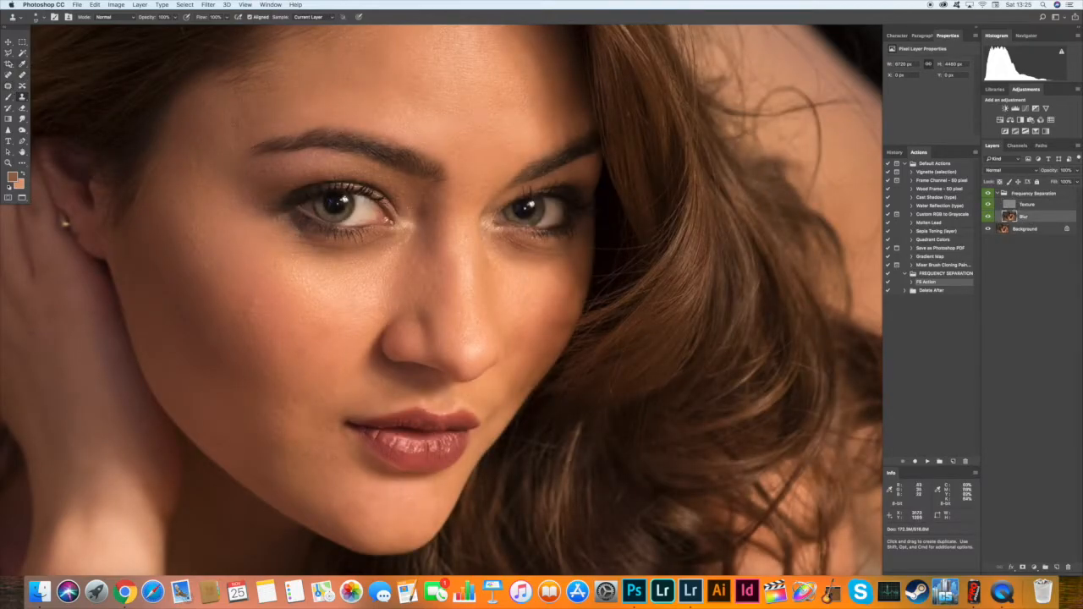
pyautogui.click(9, 52)
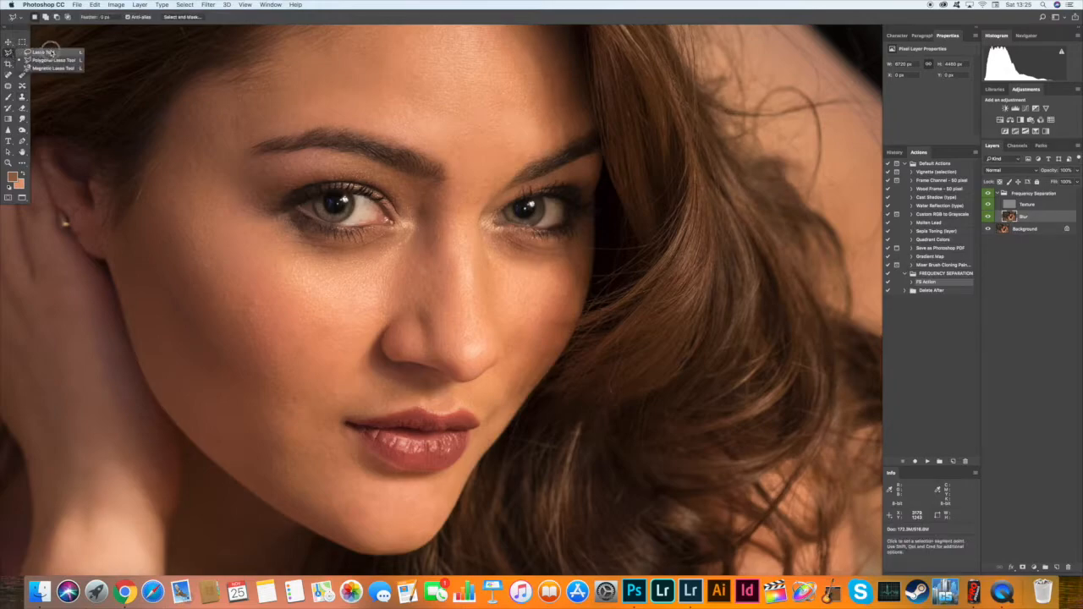
pyautogui.click(50, 53)
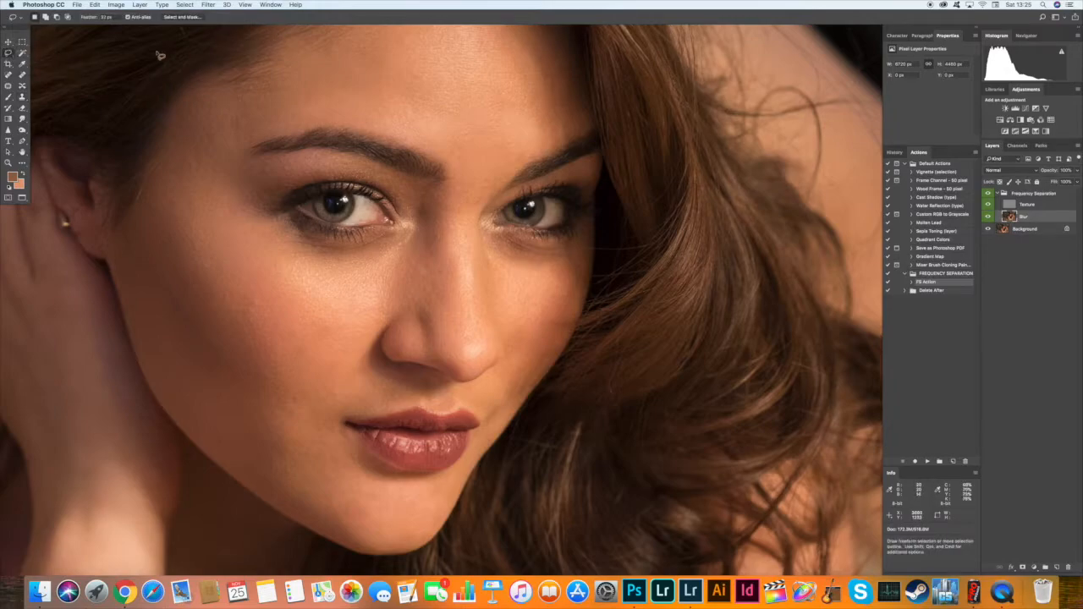
pyautogui.click(107, 17)
pyautogui.press('space')
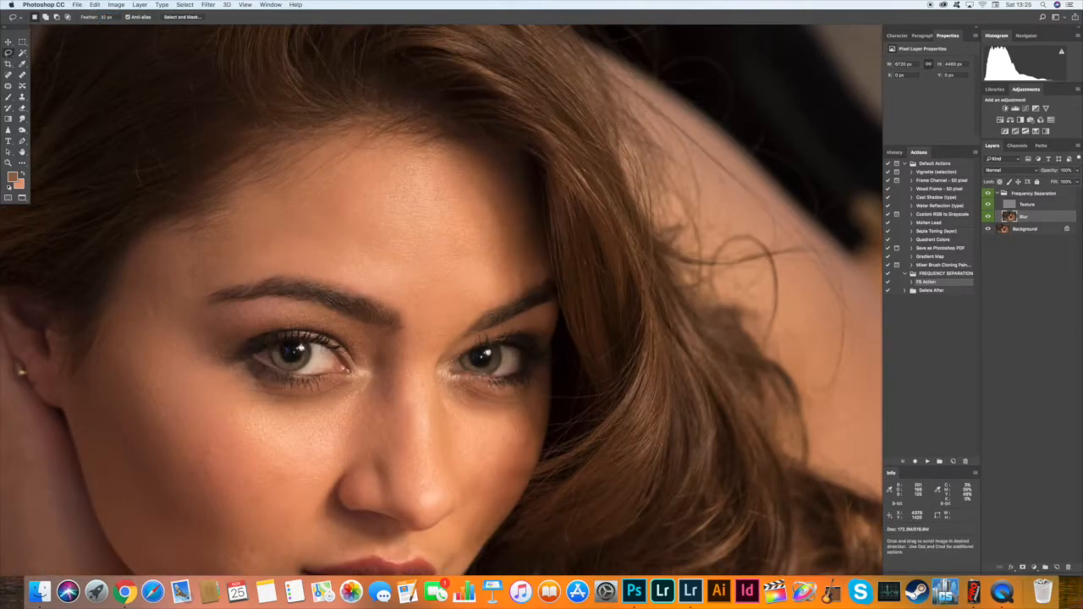
pyautogui.moveTo(423, 338)
pyautogui.mouseDown()
pyautogui.moveTo(387, 268)
pyautogui.moveTo(449, 199)
pyautogui.moveTo(441, 307)
pyautogui.moveTo(520, 231)
pyautogui.moveTo(490, 223)
pyautogui.moveTo(519, 171)
pyautogui.moveTo(534, 175)
pyautogui.mouseUp()
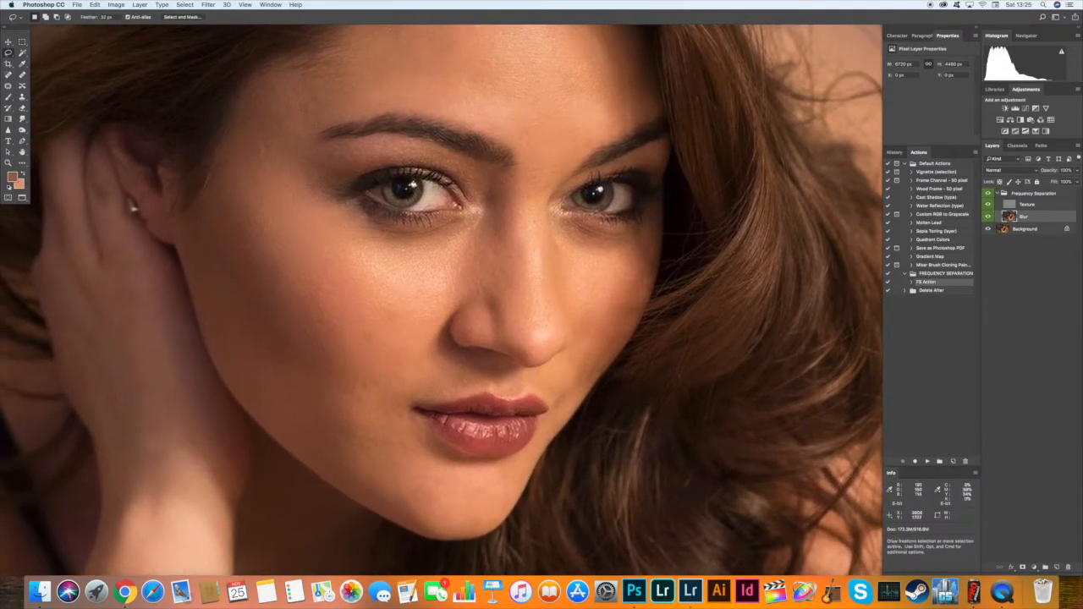
pyautogui.moveTo(597, 152); pyautogui.dragTo(549, 142)
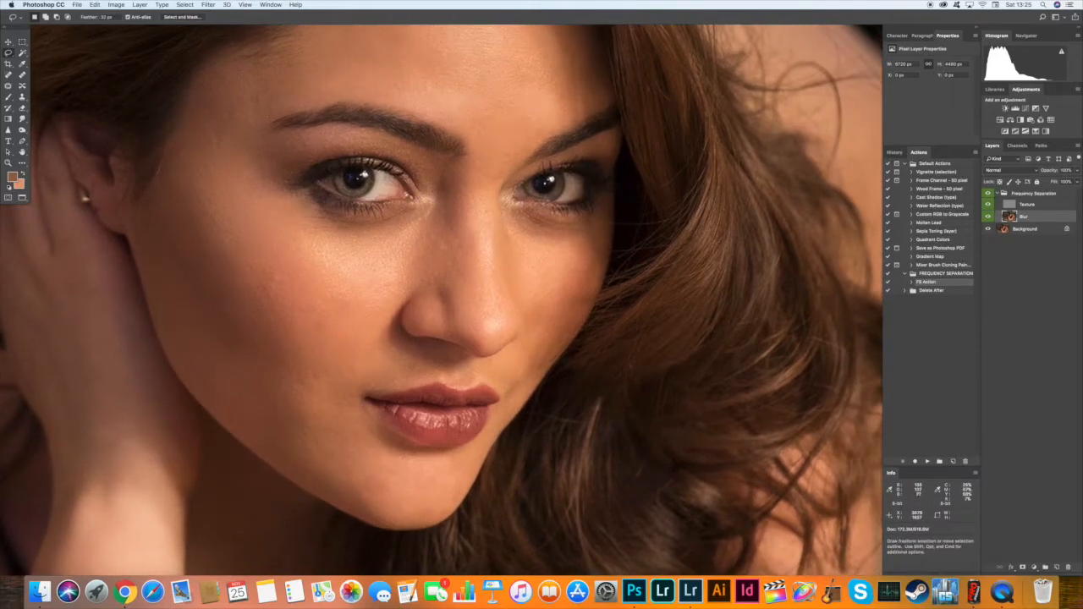
pyautogui.moveTo(230, 74); pyautogui.dragTo(153, 227)
pyautogui.moveTo(179, 347)
pyautogui.mouseDown()
pyautogui.moveTo(231, 411)
pyautogui.moveTo(296, 431)
pyautogui.mouseUp()
pyautogui.moveTo(244, 85); pyautogui.dragTo(234, 77)
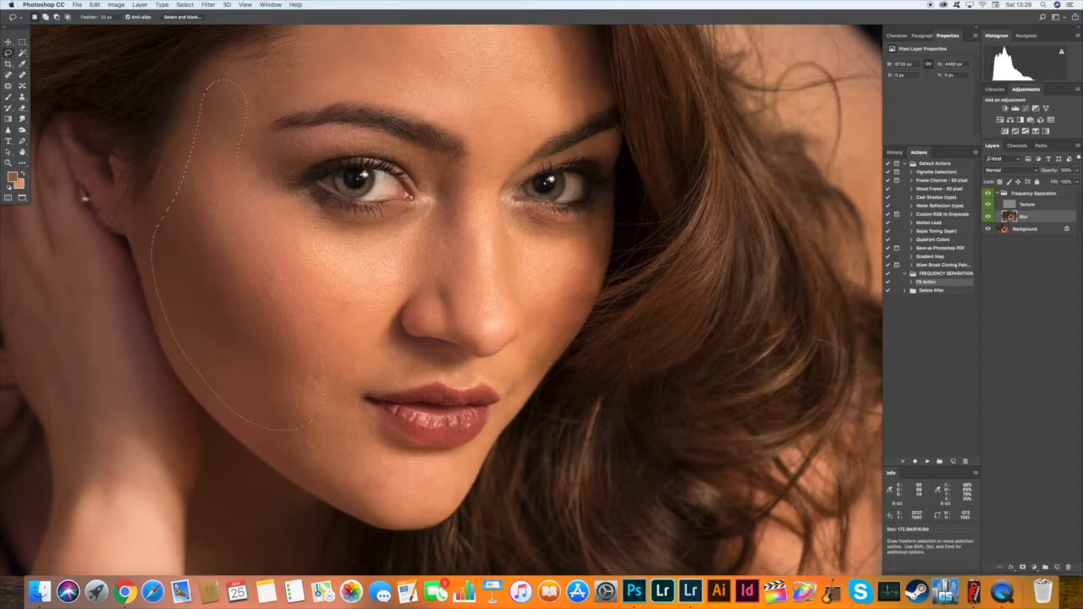
# Soften the lassoed side of the face with a stronger Gaussian Blur.
pyautogui.click(209, 5)
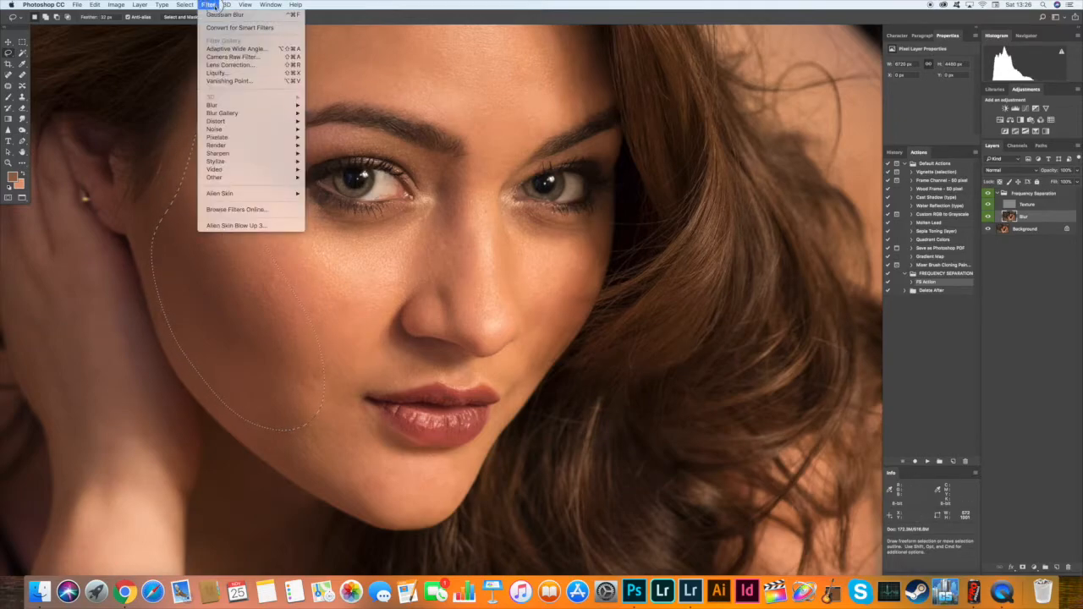
pyautogui.moveTo(279, 105)
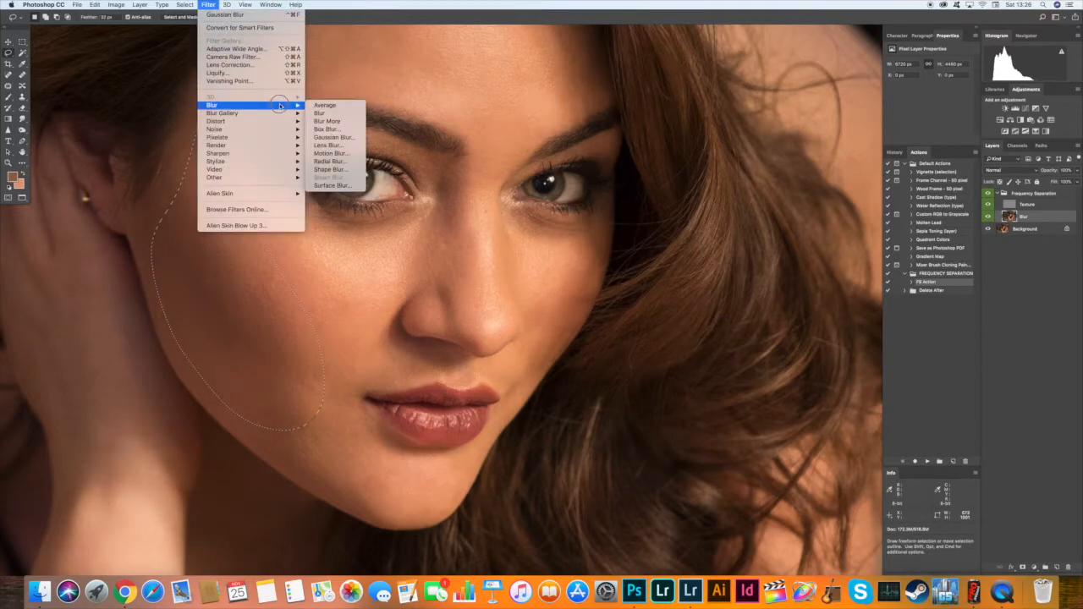
pyautogui.click(333, 137)
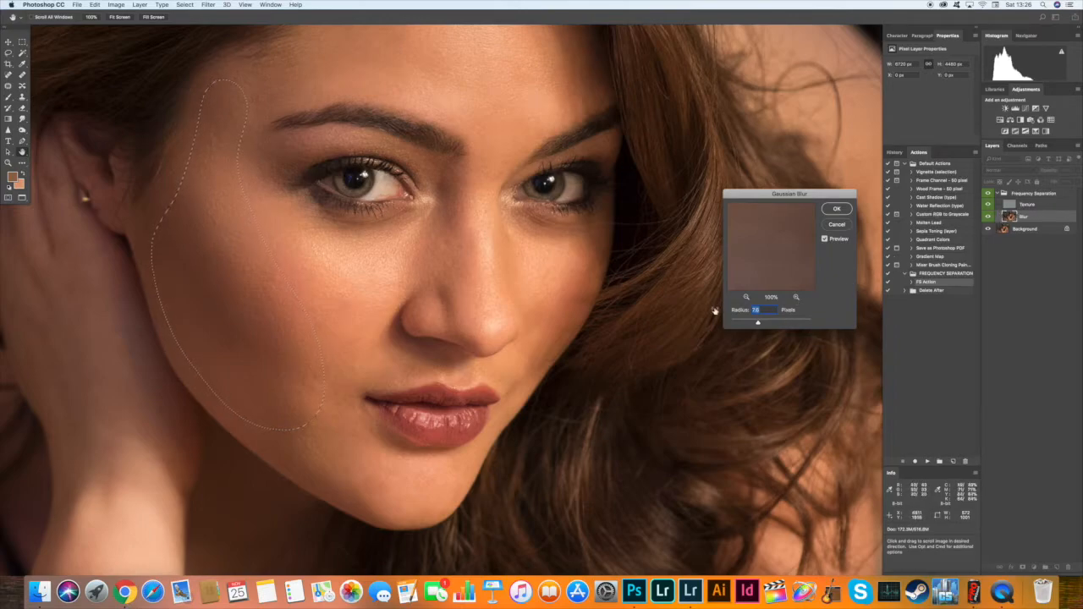
pyautogui.moveTo(767, 324); pyautogui.dragTo(786, 328)
pyautogui.press('Return')
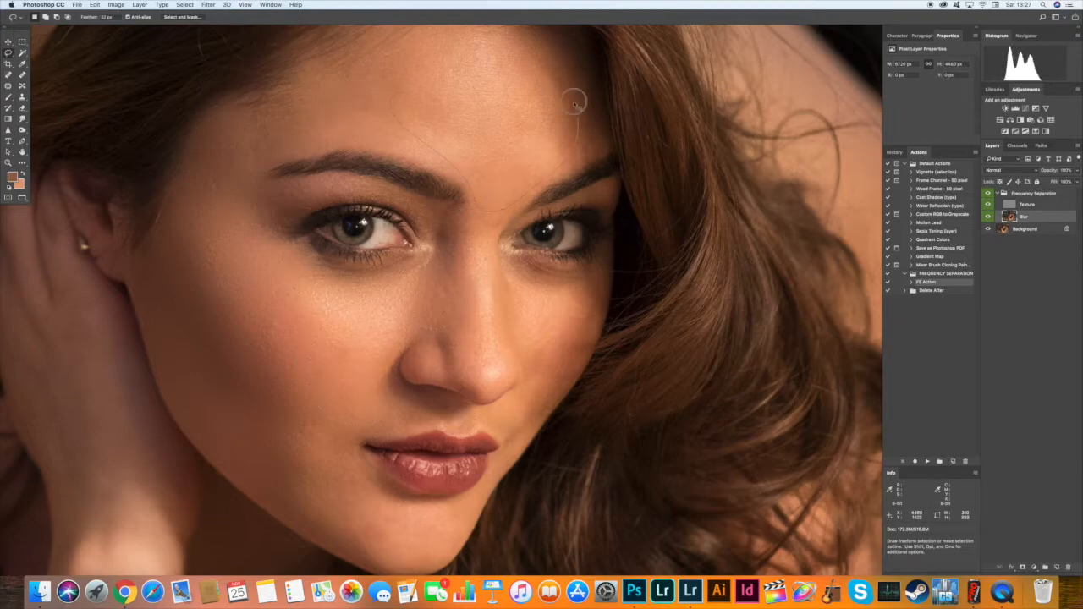
# Lasso the forehead and reapply the last Gaussian Blur, and lasso the lower cheek down to the chin.
pyautogui.scroll(5, 447, 188)
pyautogui.press('ctrl+super+f')
pyautogui.scroll(-7, 505, 268)
pyautogui.scroll(-3, 338, 296)
pyautogui.moveTo(242, 310); pyautogui.dragTo(203, 345)
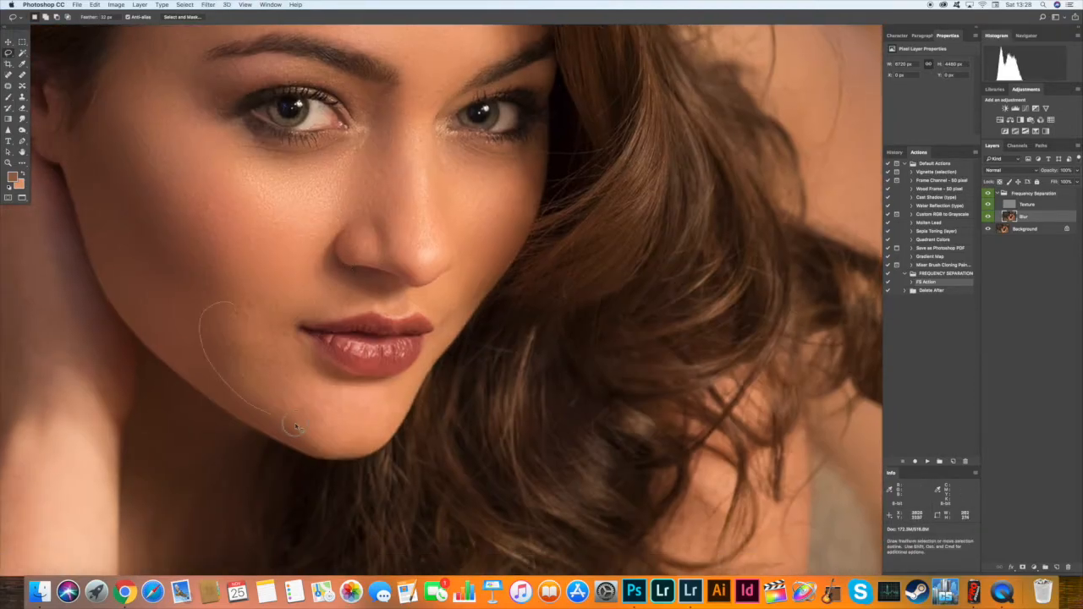
pyautogui.scroll(4, 442, 301)
# Clear the selection and brush a sampled skin tone over the uneven skin on the Blur layer.
pyautogui.press('b')
pyautogui.press('super+d')
pyautogui.hotkey('shift', '1')
pyautogui.keyDown('alt'); pyautogui.click(381, 365); pyautogui.keyUp('alt')
pyautogui.keyDown('alt'); pyautogui.click(386, 341); pyautogui.keyUp('alt')
# Lasso the cheek edge beside the hair with a 10 px feather and switch to Dodge for its Blur layer tones.
pyautogui.click(9, 53)
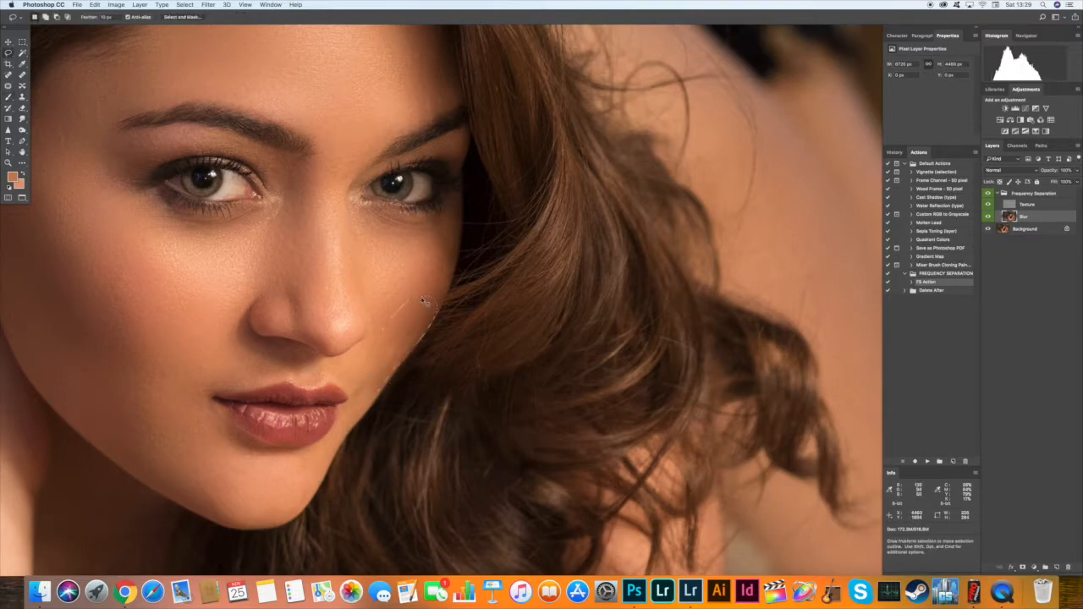
pyautogui.click(987, 204)
pyautogui.rightClick(22, 130)
pyautogui.click(52, 127)
pyautogui.click(987, 203)
# Patch the remaining skin flaws along the cheek and jaw on the Texture layer.
pyautogui.click(1027, 203)
pyautogui.click(9, 85)
pyautogui.moveTo(411, 358); pyautogui.dragTo(423, 288)
pyautogui.moveTo(379, 383); pyautogui.dragTo(218, 392)
pyautogui.press('super+d')
pyautogui.moveTo(253, 205); pyautogui.dragTo(442, 309)
pyautogui.press('super+minus')
pyautogui.press('super+minus')
pyautogui.press('super+equal')
pyautogui.press('super+equal')
pyautogui.moveTo(340, 233)
pyautogui.mouseDown()
pyautogui.moveTo(380, 235)
pyautogui.moveTo(384, 246)
pyautogui.mouseUp()
pyautogui.press('super+d')
# Even out skin tones on the Blur layer with the Brush and deepen shadows with Burn at 10% exposure.
pyautogui.click(1024, 217)
pyautogui.press('b')
pyautogui.keyDown('alt'); pyautogui.click(513, 267); pyautogui.keyUp('alt')
pyautogui.moveTo(513, 267); pyautogui.dragTo(546, 264)
pyautogui.keyDown('alt'); pyautogui.click(287, 223); pyautogui.keyUp('alt')
pyautogui.rightClick(22, 130)
pyautogui.click(54, 134)
pyautogui.click(9, 86)
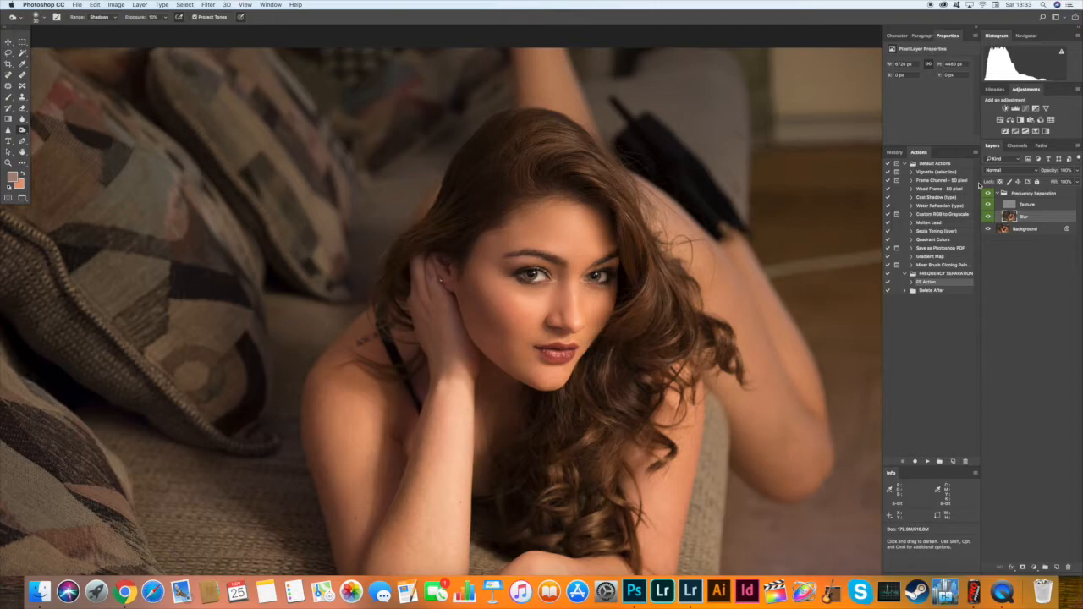
# Lighten both irises on the Blur layer using a smaller Dodge brush with its range set to Midtones.
pyautogui.press('super+plus')
pyautogui.press('super+plus')
pyautogui.press('super+plus')
pyautogui.press('super+plus')
pyautogui.moveTo(469, 237); pyautogui.dragTo(381, 298)
pyautogui.click(23, 131)
pyautogui.click(47, 127)
pyautogui.rightClick(403, 279)
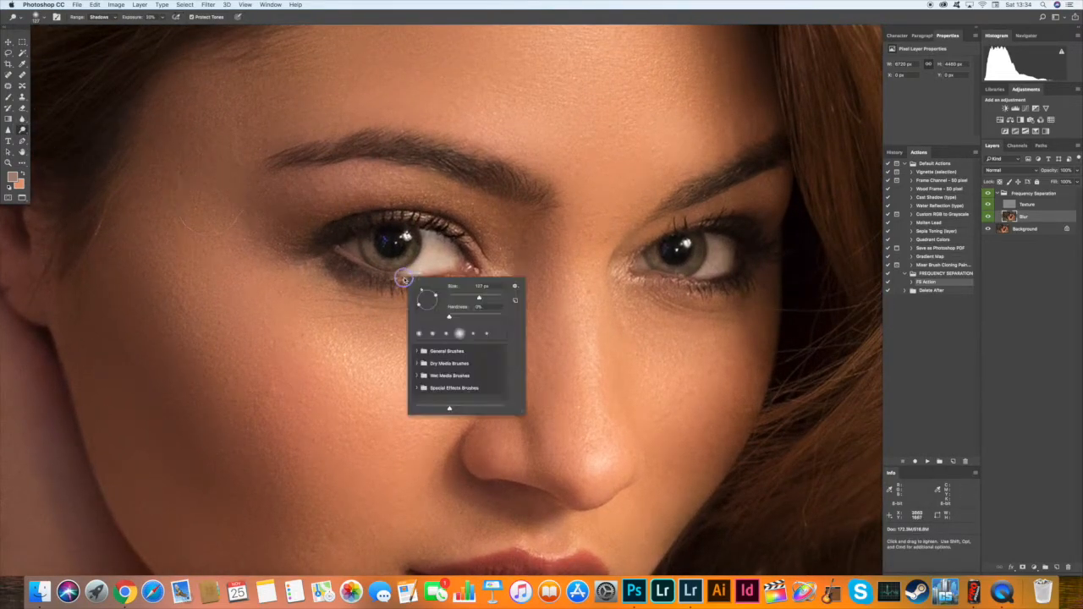
pyautogui.moveTo(478, 298); pyautogui.dragTo(455, 298)
pyautogui.press('Return')
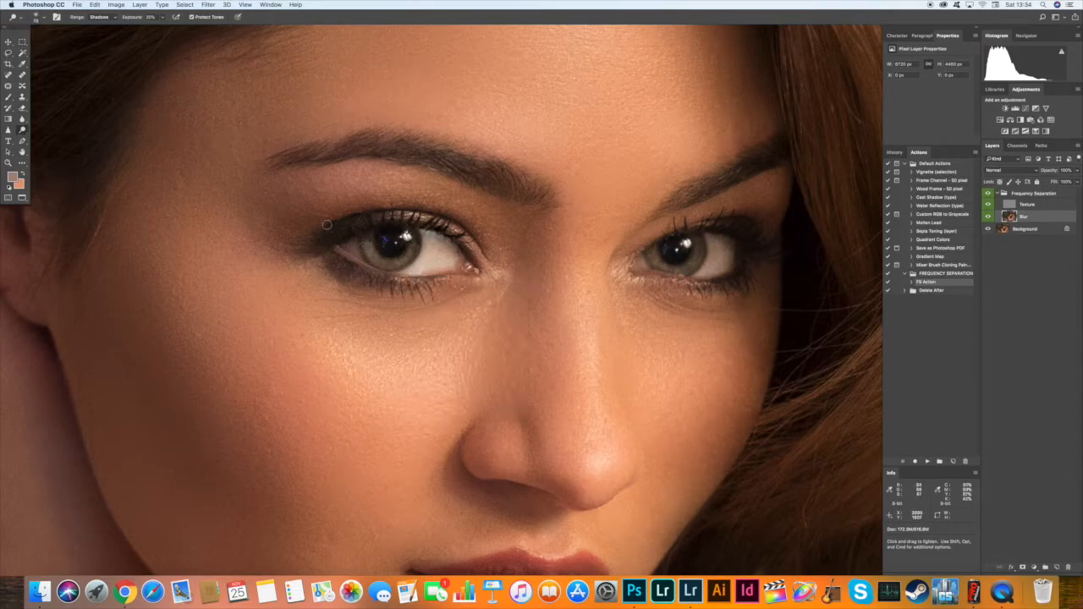
pyautogui.click(102, 17)
pyautogui.click(100, 27)
pyautogui.moveTo(403, 260)
pyautogui.mouseDown()
pyautogui.moveTo(418, 247)
pyautogui.moveTo(398, 255)
pyautogui.mouseUp()
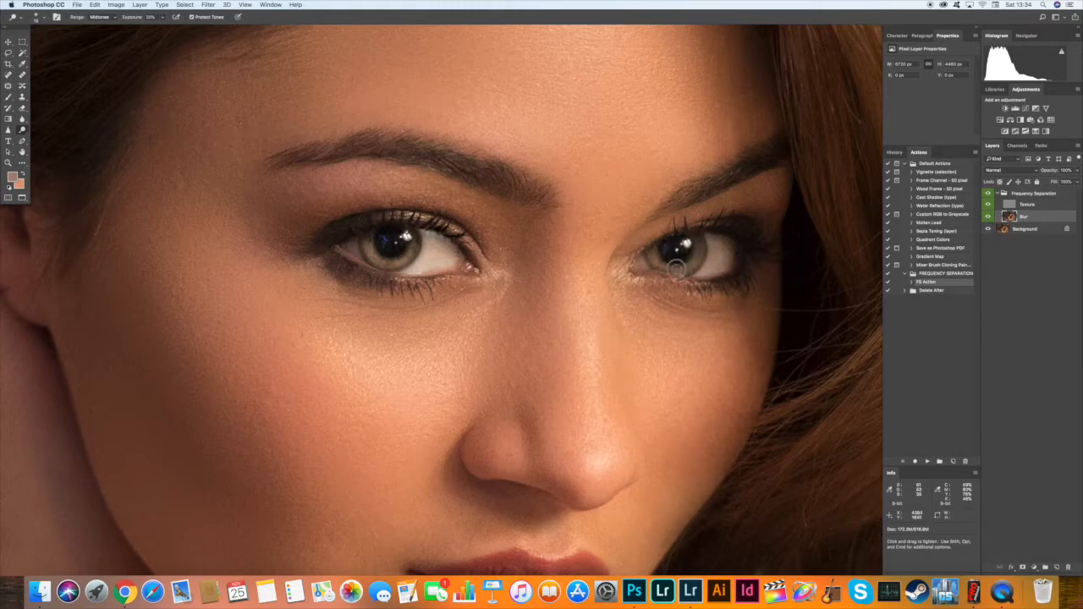
# Darken the outer corner of the eye makeup with the Burn tool in the Midtones range, adjusting the brush size.
pyautogui.hotkey('shift', 'o')
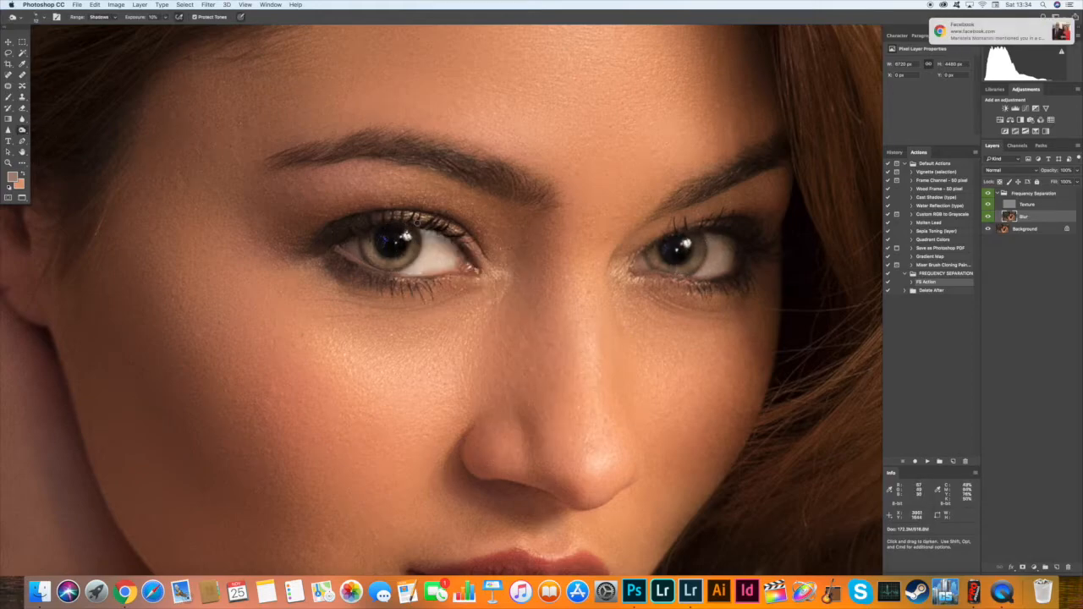
pyautogui.click(114, 17)
pyautogui.click(105, 27)
pyautogui.moveTo(304, 237); pyautogui.dragTo(324, 234)
pyautogui.rightClick(383, 209)
pyautogui.moveTo(408, 215); pyautogui.dragTo(409, 219)
pyautogui.press('Return')
# Lasso the outer part of the upper eyelid and burn the eye shadow darker on the Blur layer.
pyautogui.press('l')
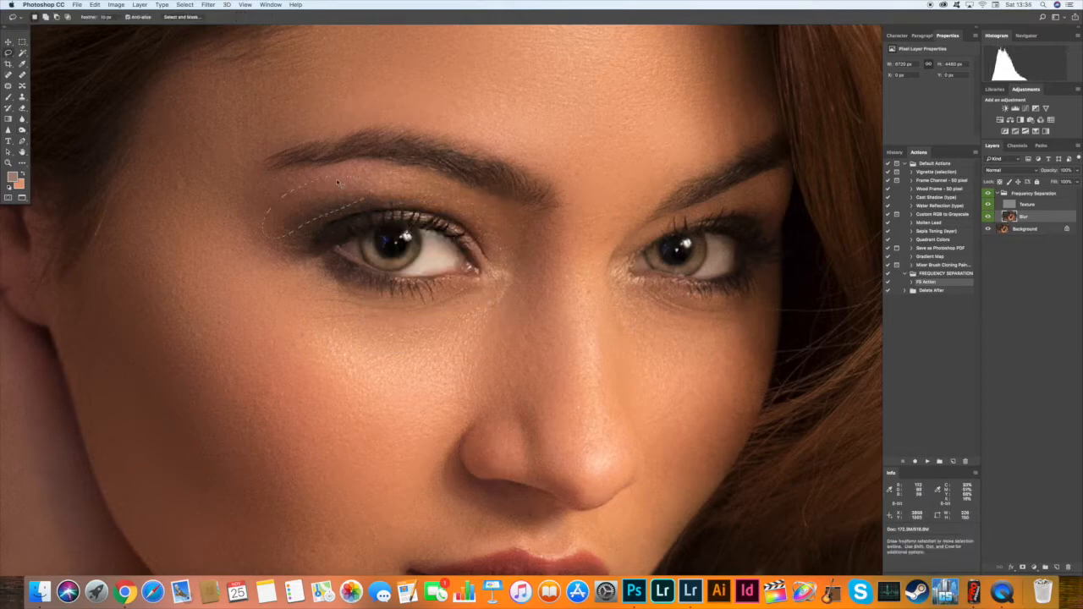
pyautogui.moveTo(366, 255); pyautogui.dragTo(247, 254)
pyautogui.press('o')
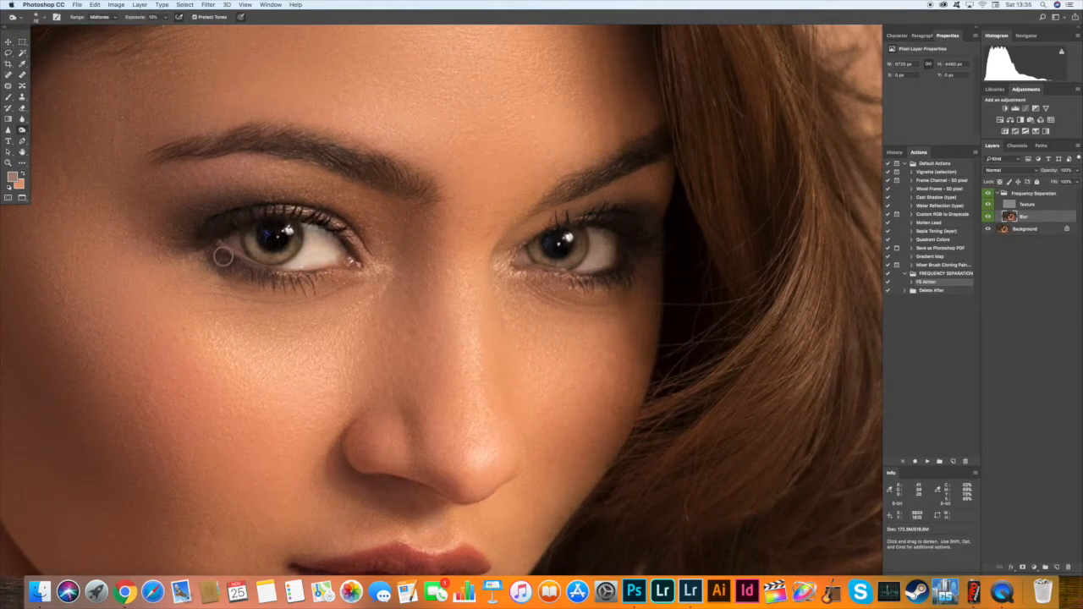
pyautogui.press('super+minus')
pyautogui.press('super+minus')
pyautogui.press('super+equal')
pyautogui.press('super+equal')
pyautogui.moveTo(609, 268); pyautogui.dragTo(557, 298)
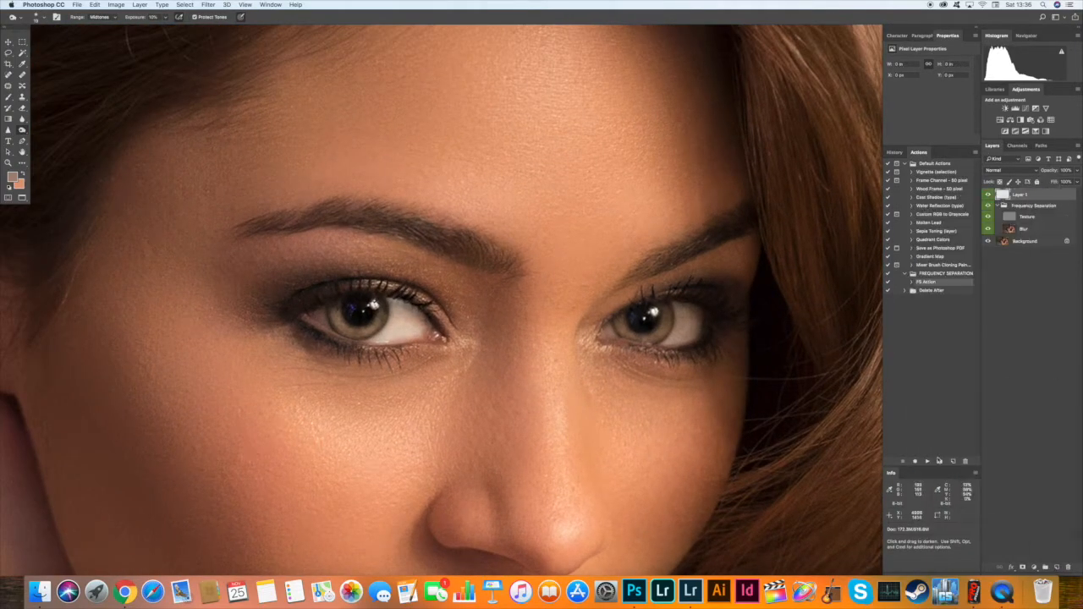
# Label the new layer above the Frequency Separation group red and paint fuller black eyelashes on it with a fine brush.
pyautogui.rightClick(987, 195)
pyautogui.click(1002, 226)
pyautogui.click(9, 97)
pyautogui.rightClick(326, 307)
pyautogui.click(228, 17)
pyautogui.keyDown('alt'); pyautogui.click(359, 315); pyautogui.keyUp('alt')
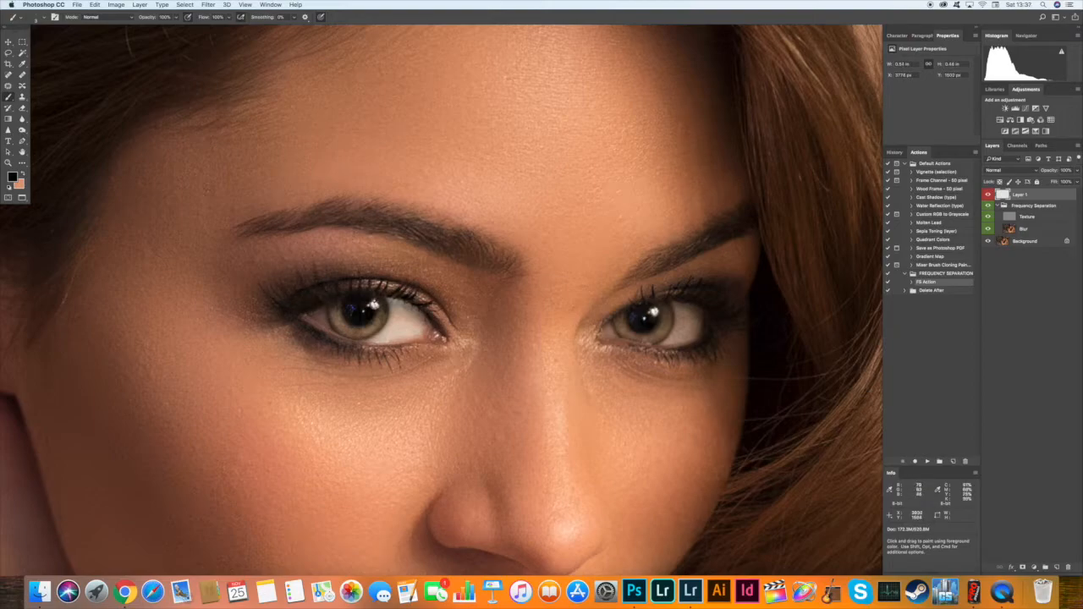
# Soften the painted eyelashes with the Blur tool at 50% strength.
pyautogui.scroll(-3, 553, 298)
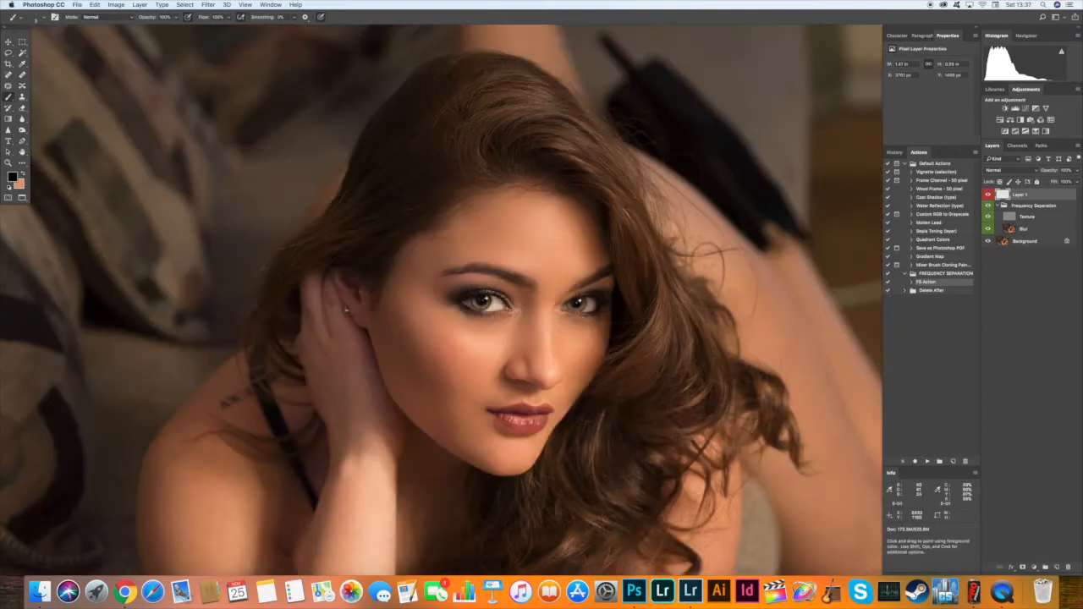
pyautogui.scroll(4, 590, 296)
pyautogui.scroll(-2, 724, 277)
pyautogui.click(22, 120)
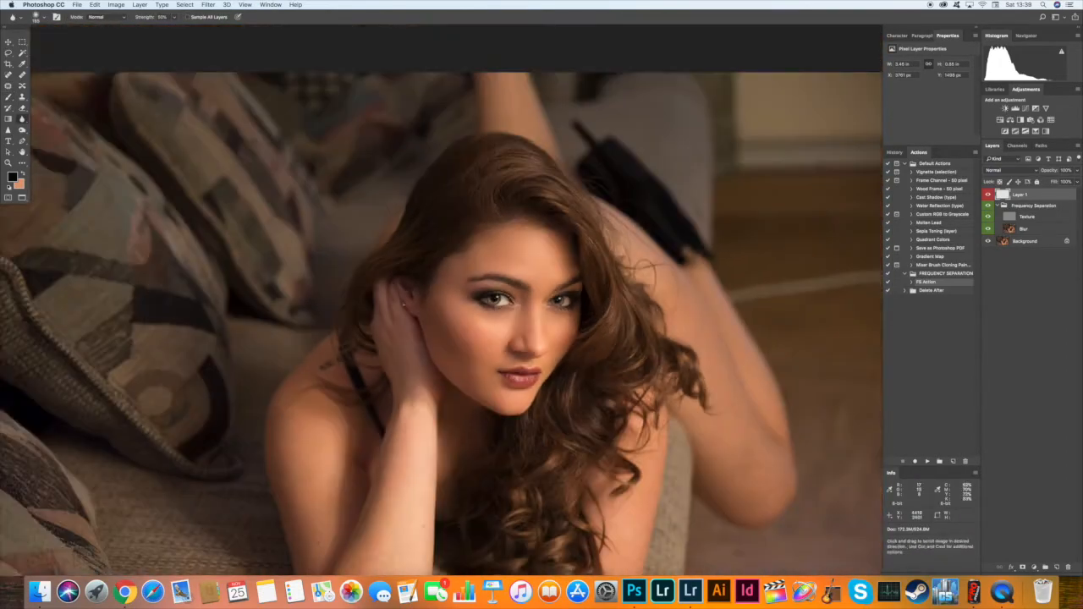
pyautogui.scroll(2, 442, 301)
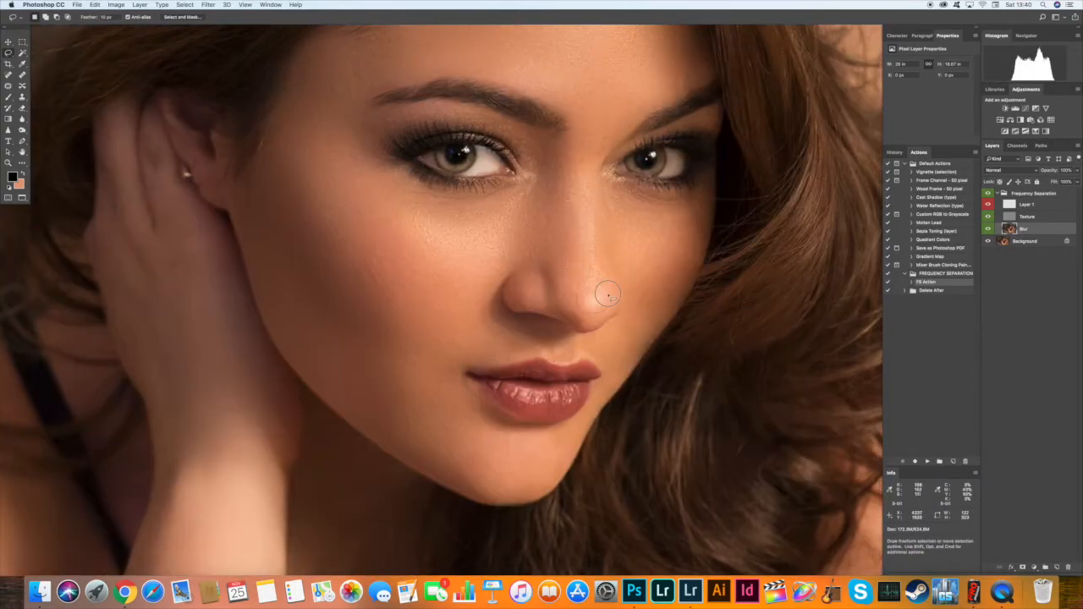
# Contour the face on the Blur layer with a large soft Burn brush, switching its range to Shadows.
pyautogui.click(23, 131)
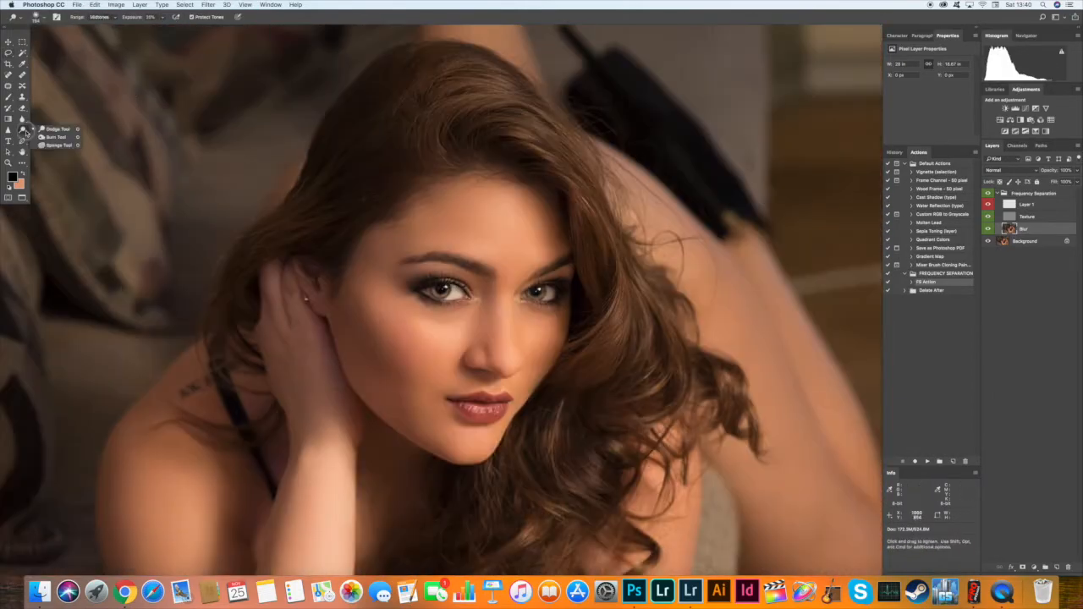
pyautogui.click(55, 136)
pyautogui.rightClick(393, 296)
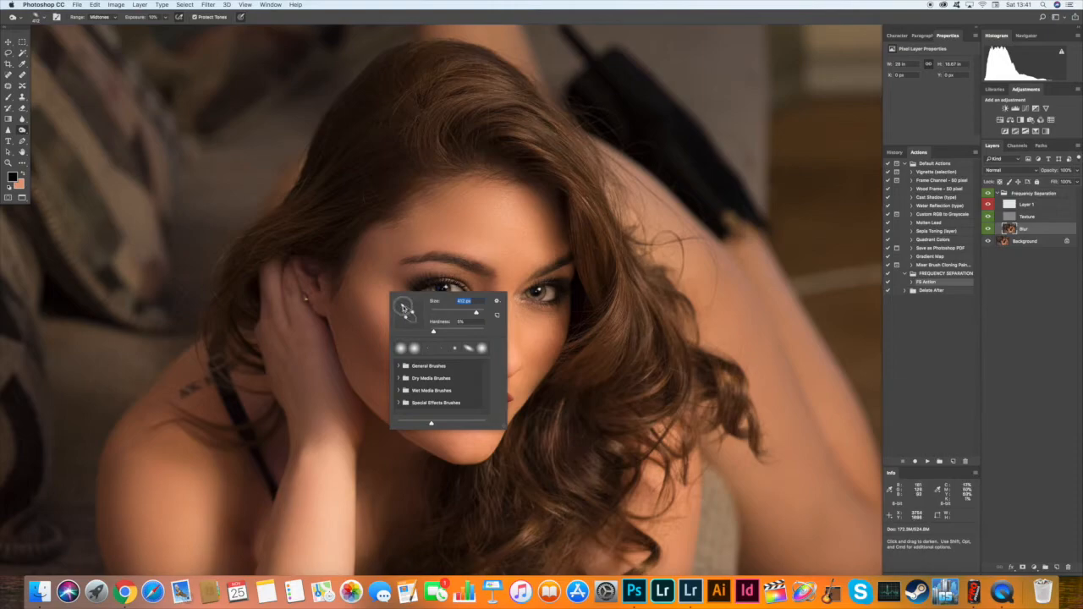
pyautogui.click(354, 318)
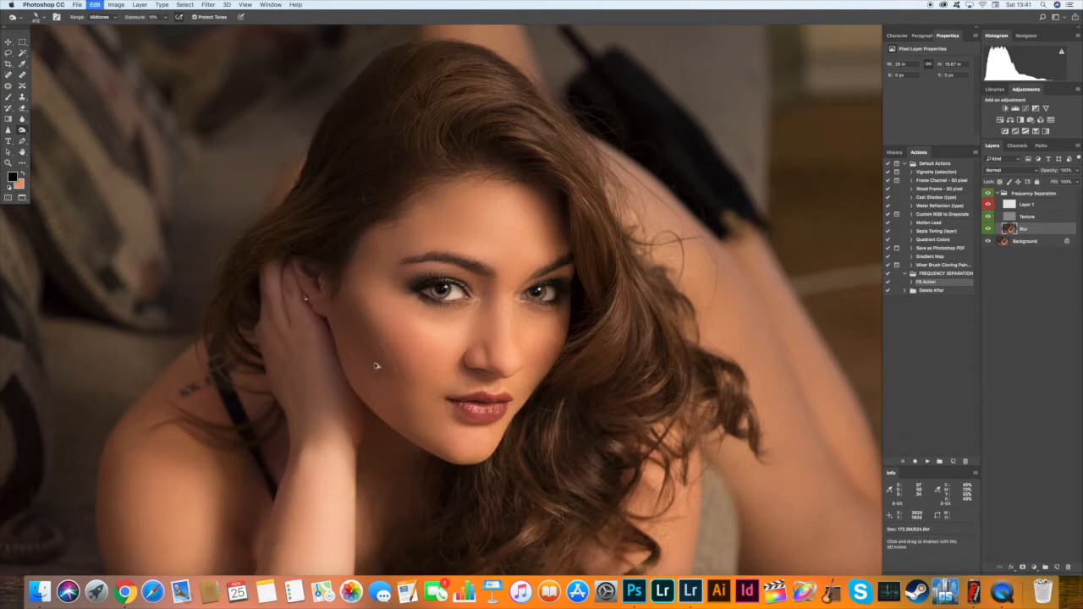
pyautogui.hotkey('alt', 'shift', 's')
pyautogui.press('super+0')
pyautogui.moveTo(347, 292); pyautogui.dragTo(620, 290)
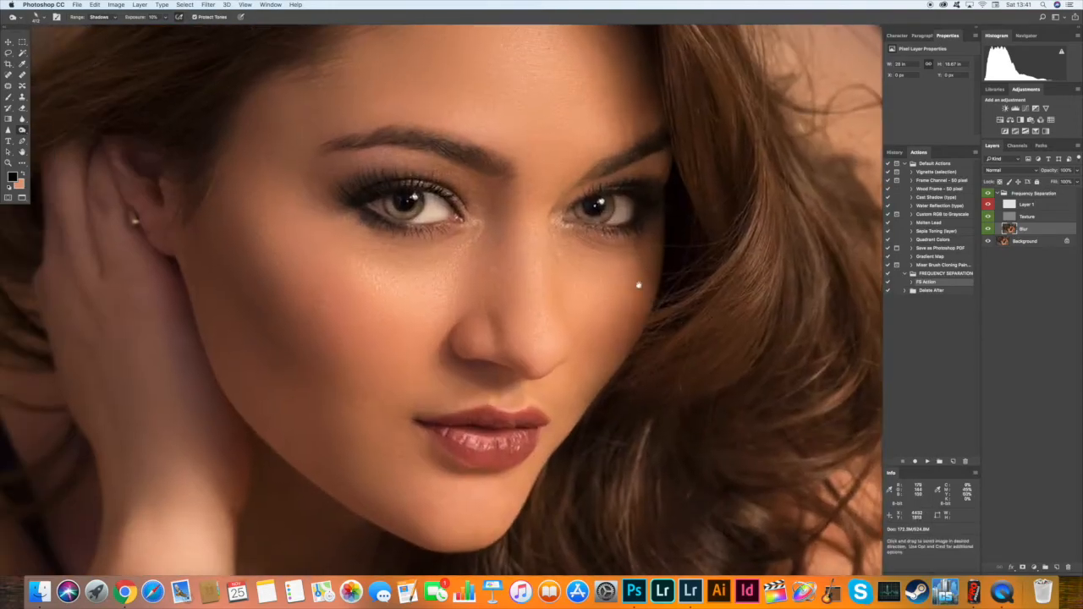
# Compare the portrait with and without the retouching, and merge the Frequency Separation group into one layer.
pyautogui.click(988, 194)
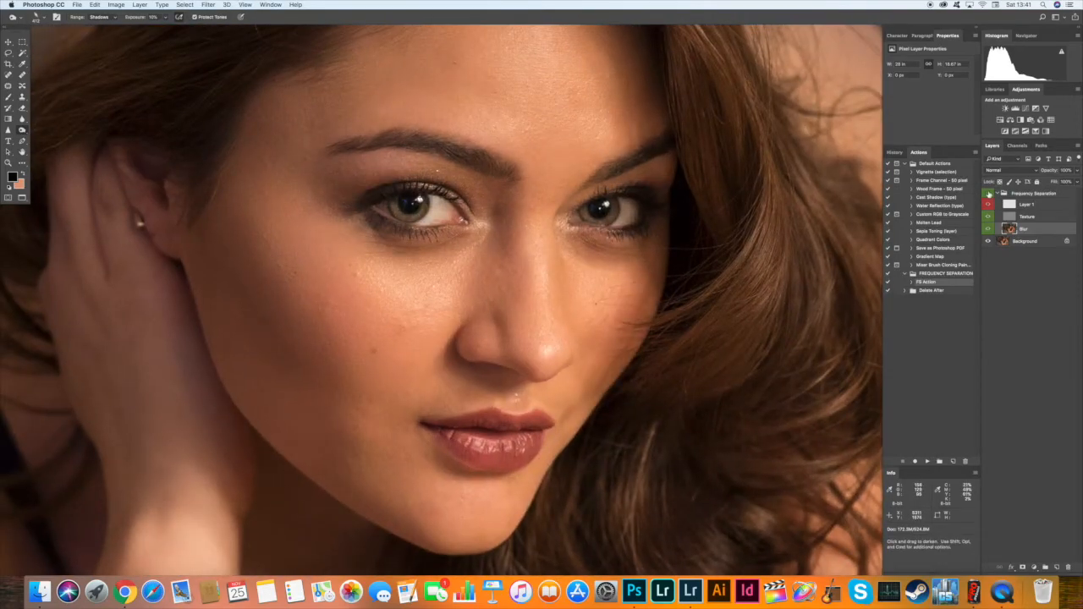
pyautogui.click(988, 194)
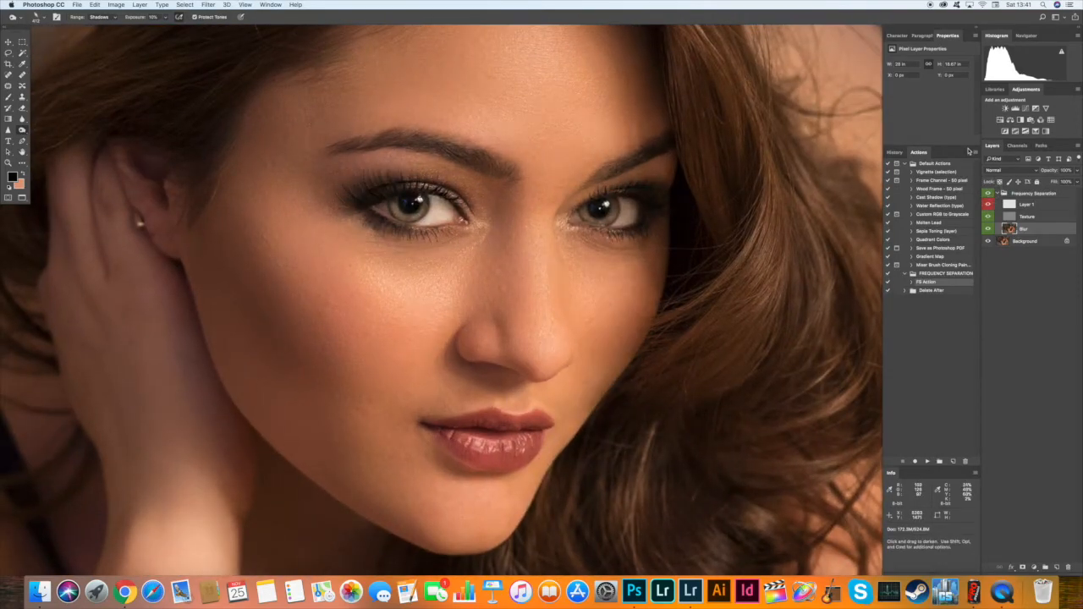
pyautogui.press('super+0')
pyautogui.press('super+0')
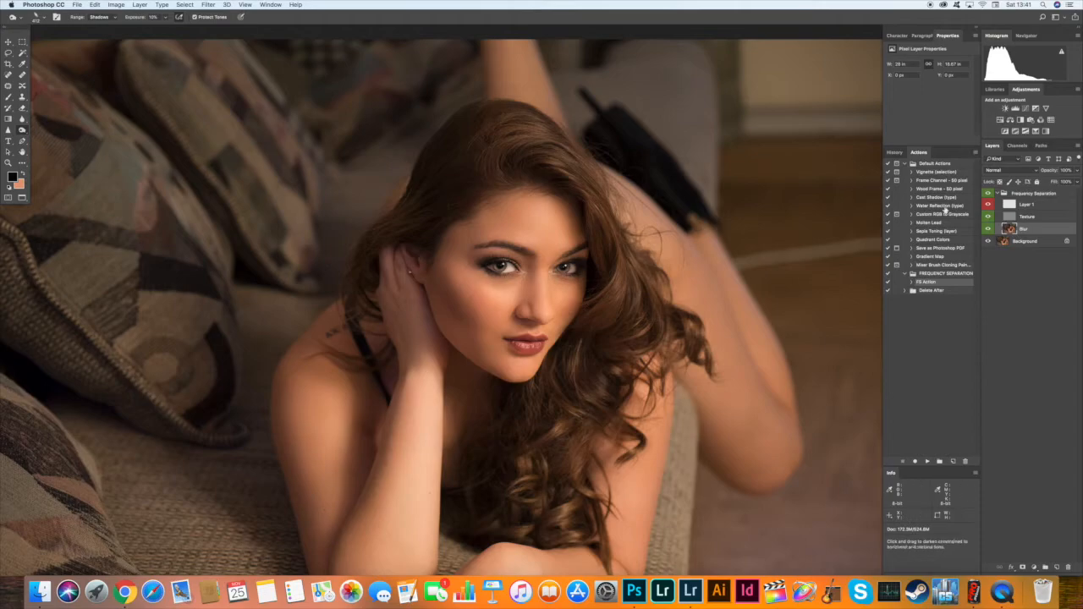
pyautogui.keyDown('shift'); pyautogui.click(1030, 196); pyautogui.keyUp('shift')
pyautogui.press('super+e')
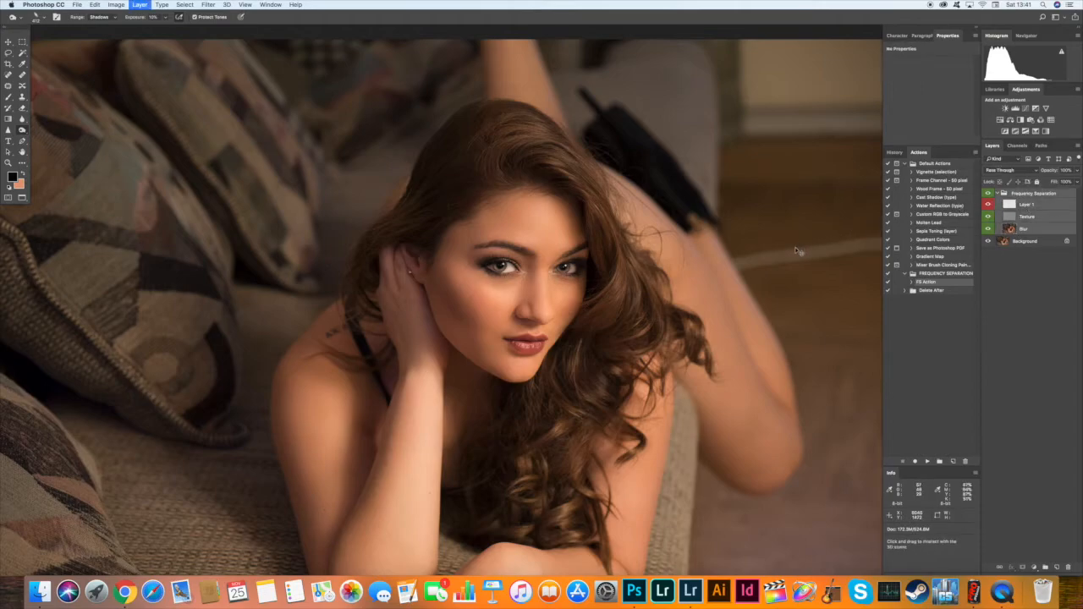